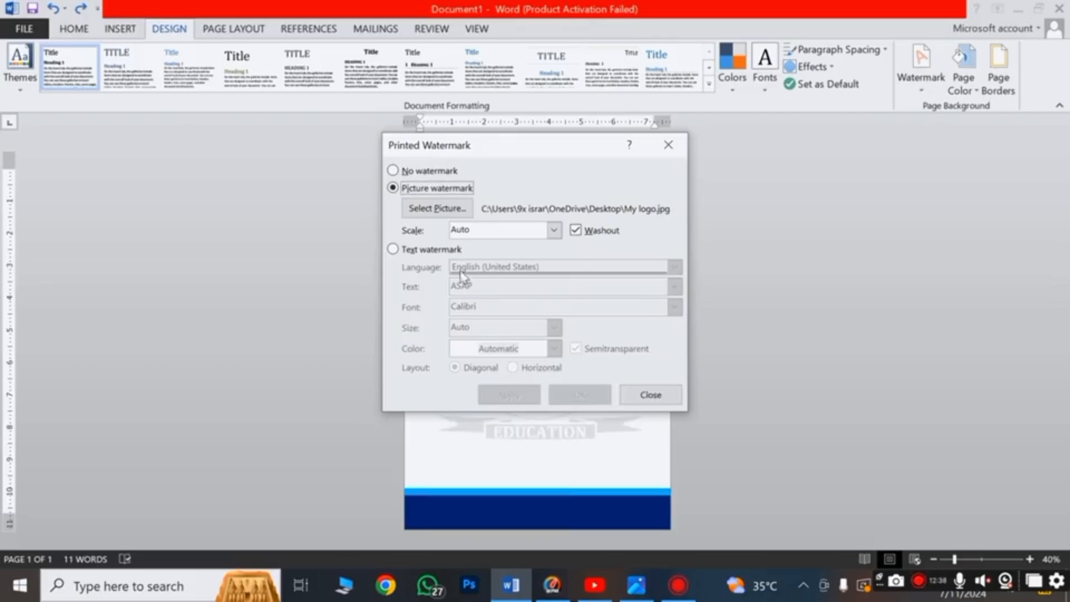
Apply the logo watermark at 100% scale and close the watermark settings
click(553, 229)
click(504, 292)
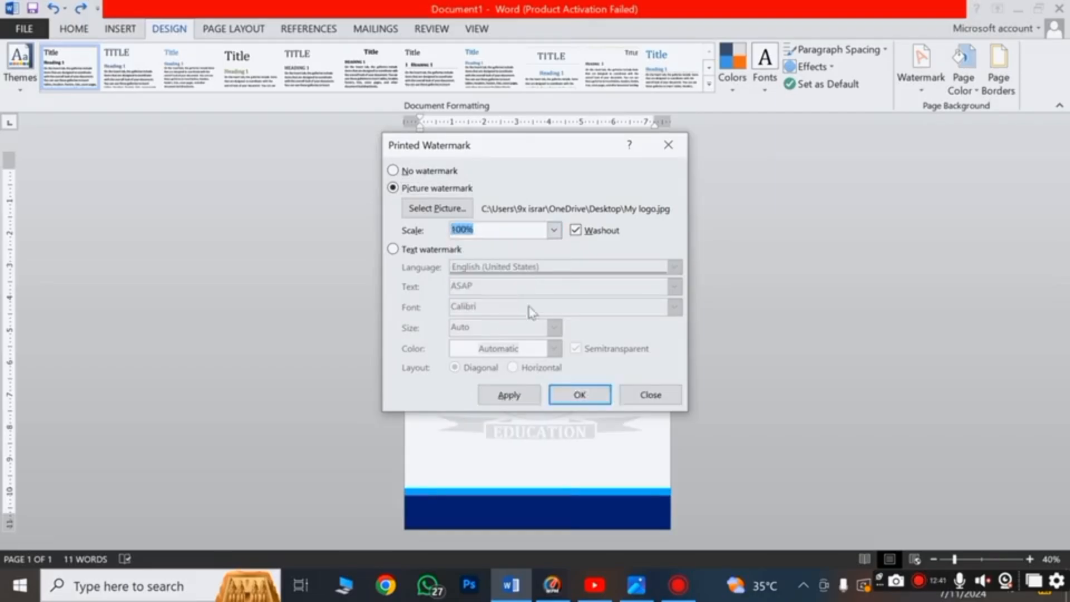
click(583, 395)
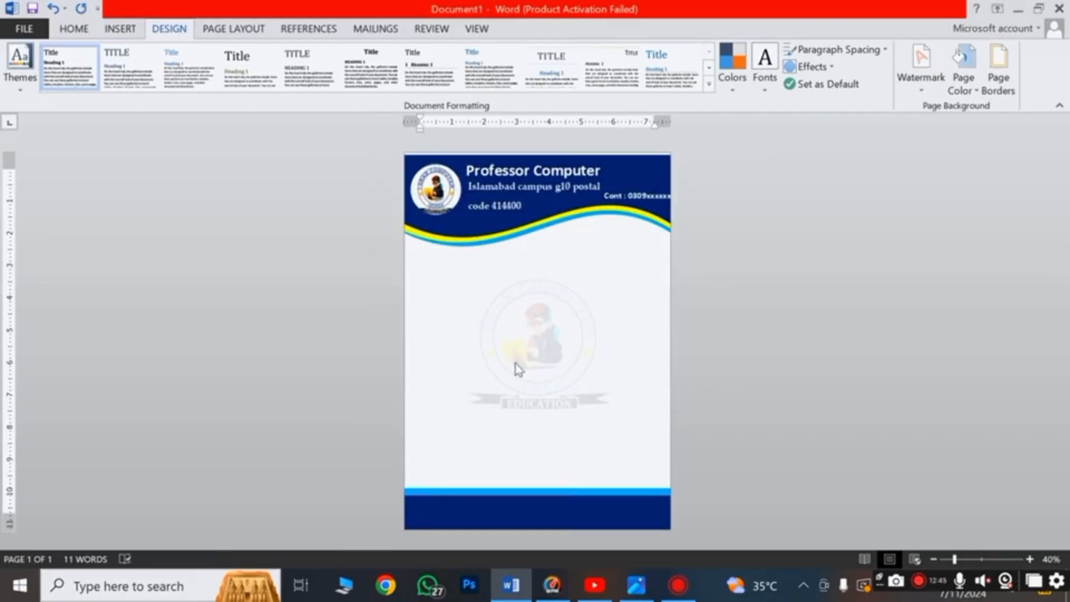
Select the navy header shape and undo its accidental shift
scroll(517, 363, up, 1)
scroll(516, 363, down, 2)
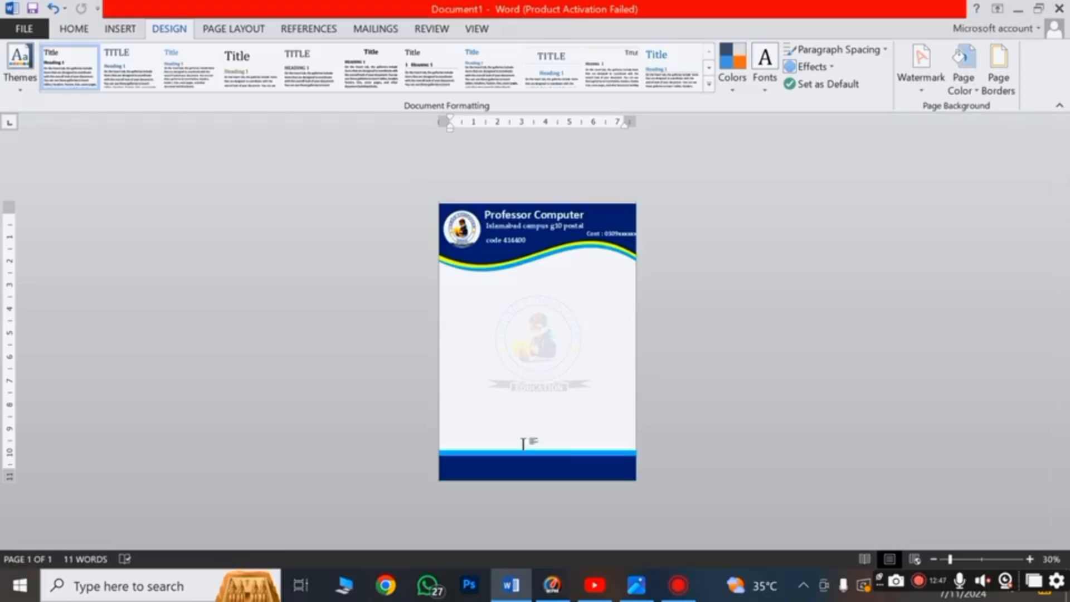
scroll(525, 439, down, 1)
scroll(523, 442, up, 3)
scroll(523, 444, up, 2)
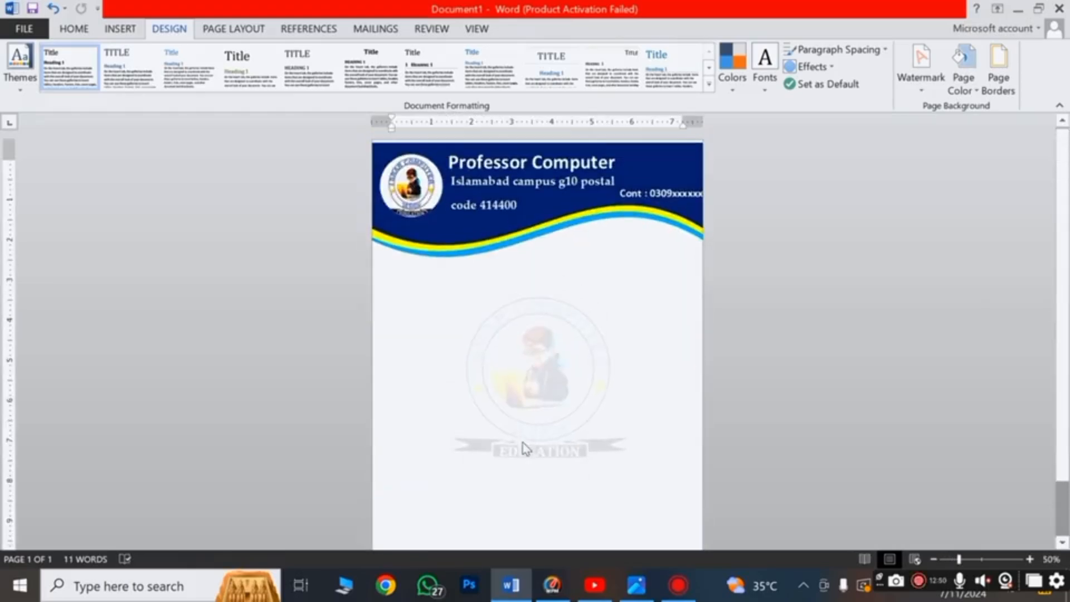
click(443, 161)
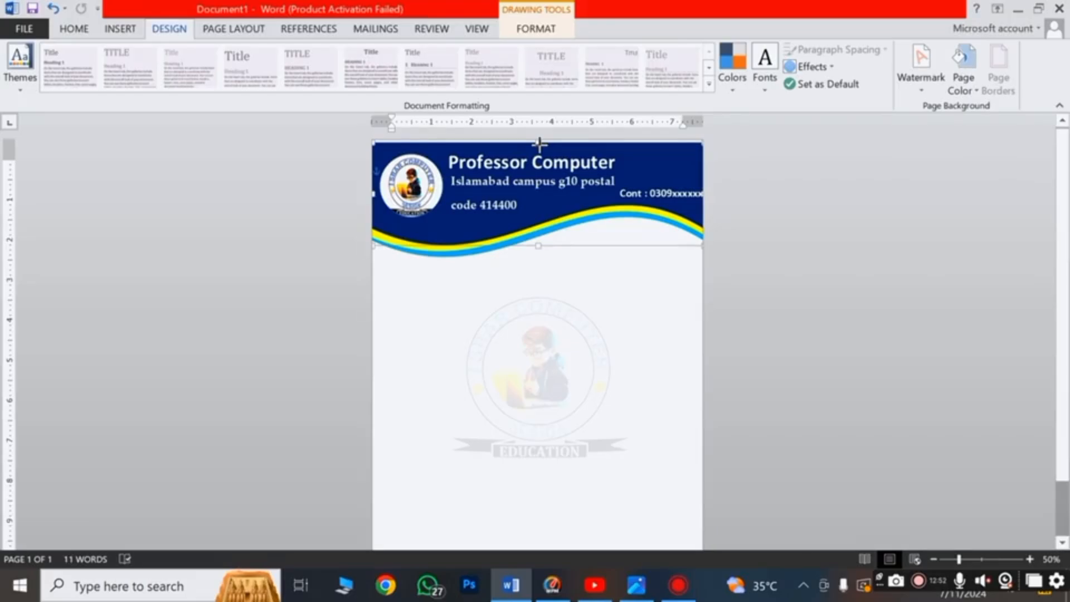
key(ctrl+z)
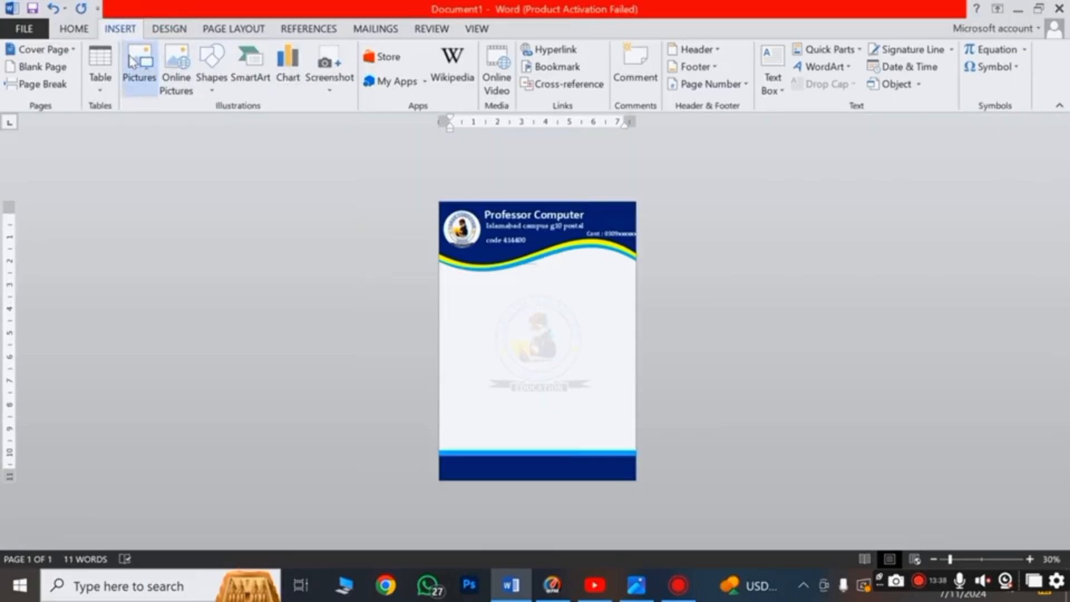
click(132, 60)
Insert the Gmail logo in front of text at the page's bottom-left position
click(220, 231)
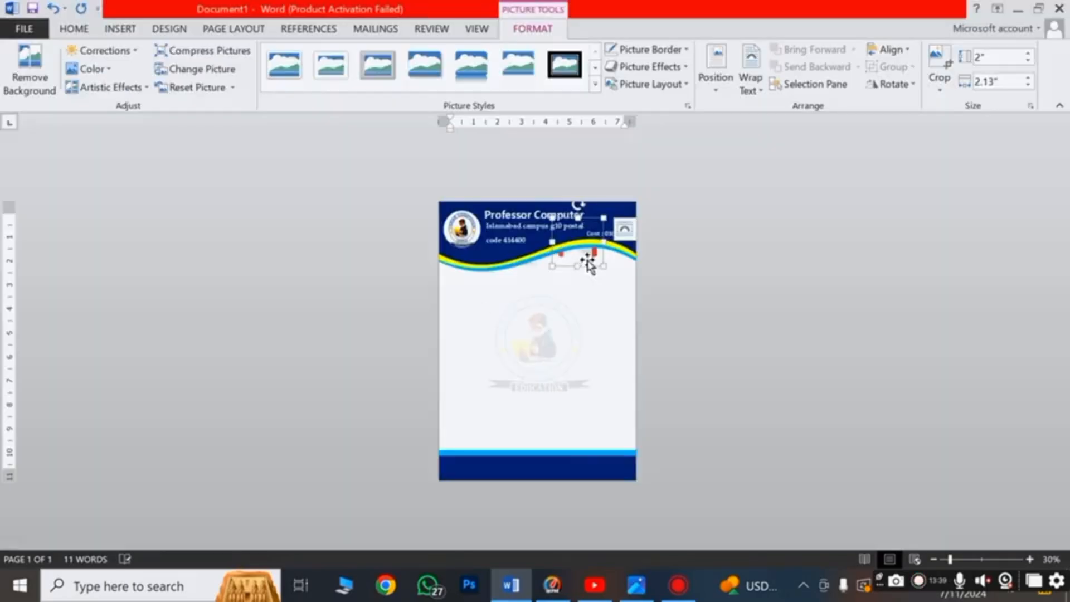
drag(587, 262, 595, 273)
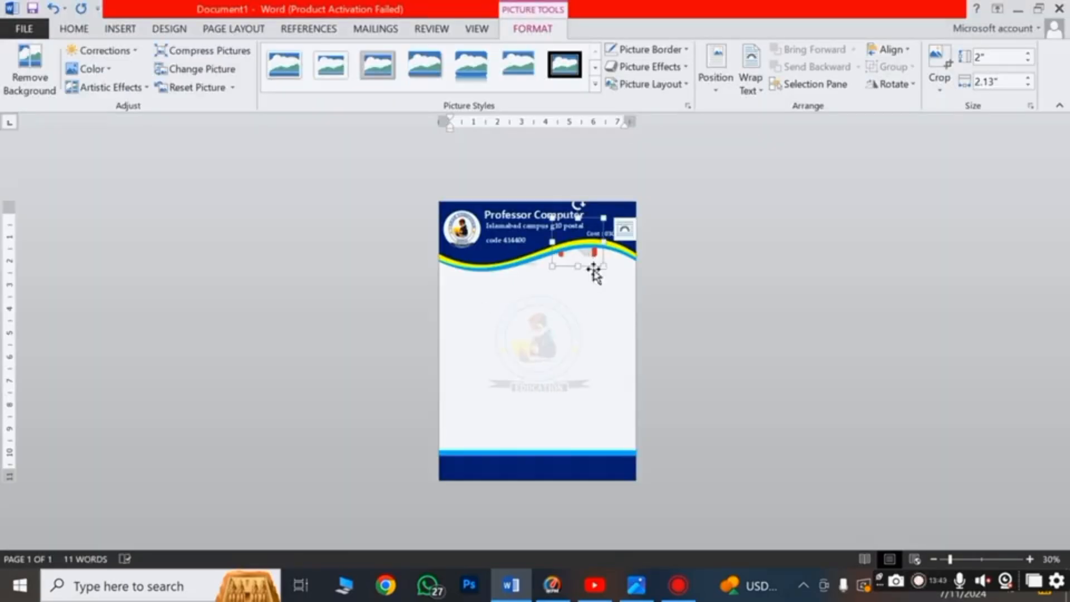
click(751, 78)
click(795, 219)
click(716, 92)
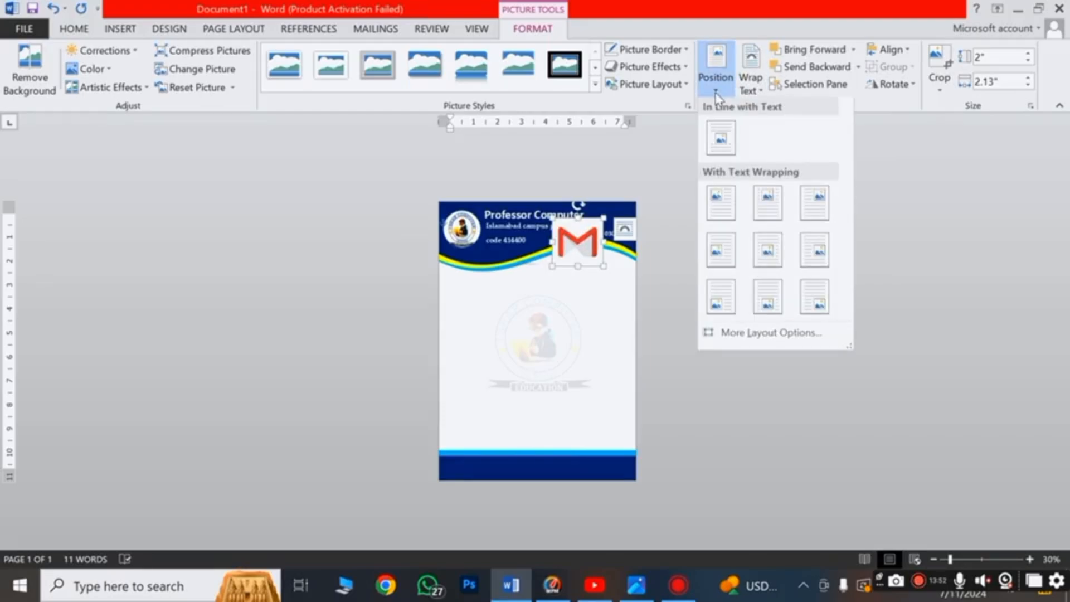
click(720, 296)
Size the Gmail logo to 0.5 x 0.5 inch, then shrink it slightly further
triple_click(998, 57)
text(0.5)
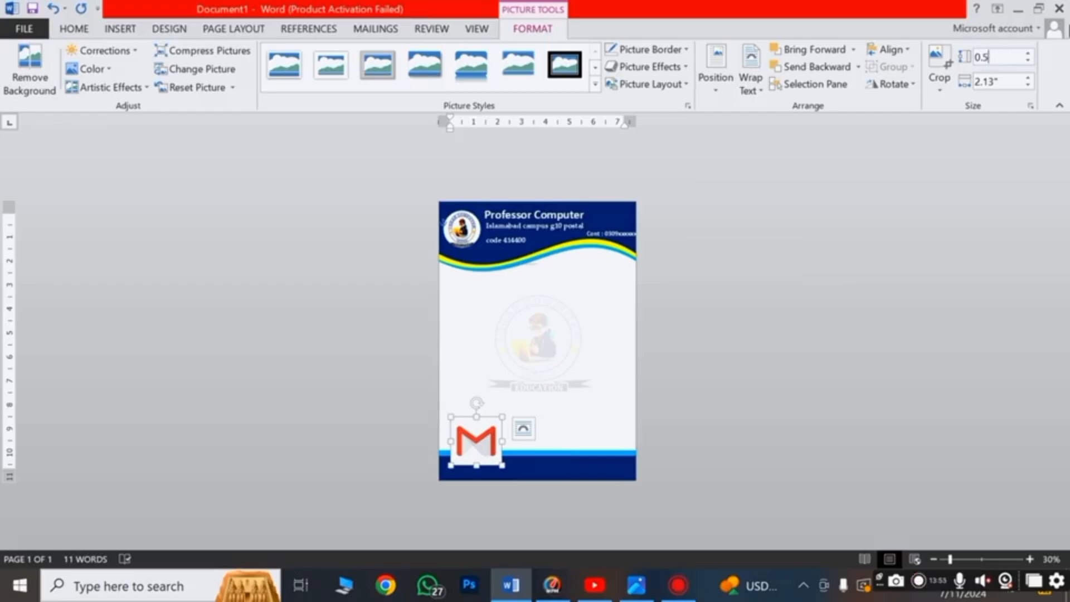
click(1013, 82)
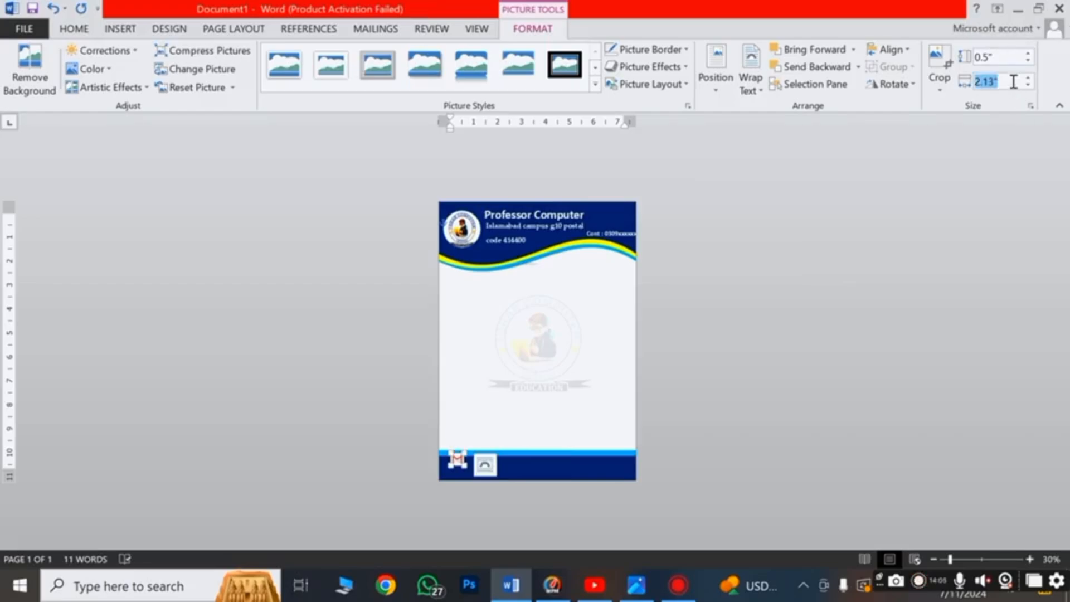
text(0.5)
key(Return)
scroll(454, 519, up, 5)
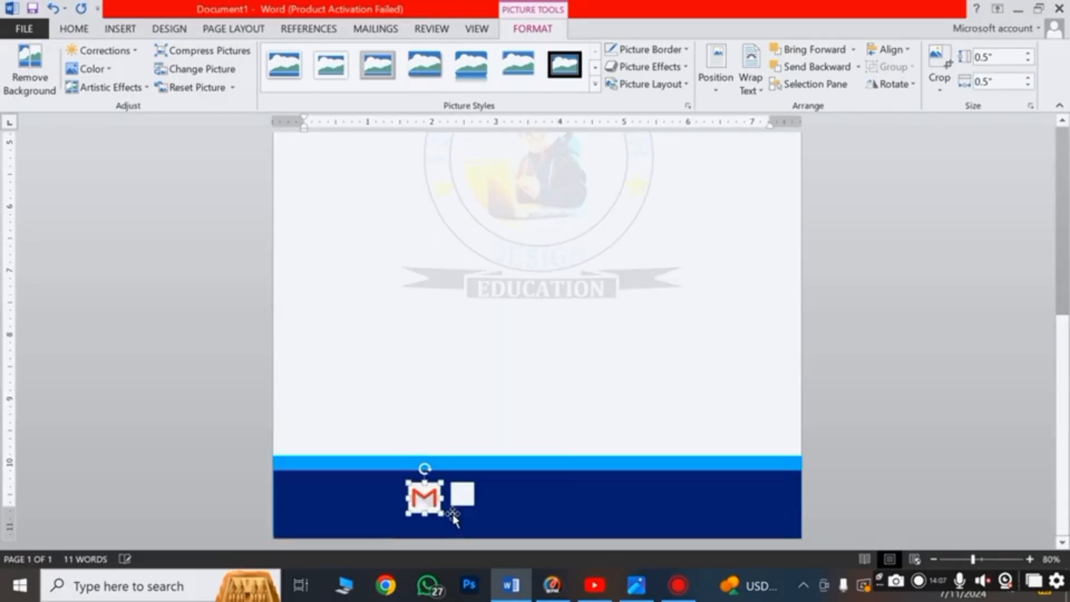
drag(452, 516, 423, 500)
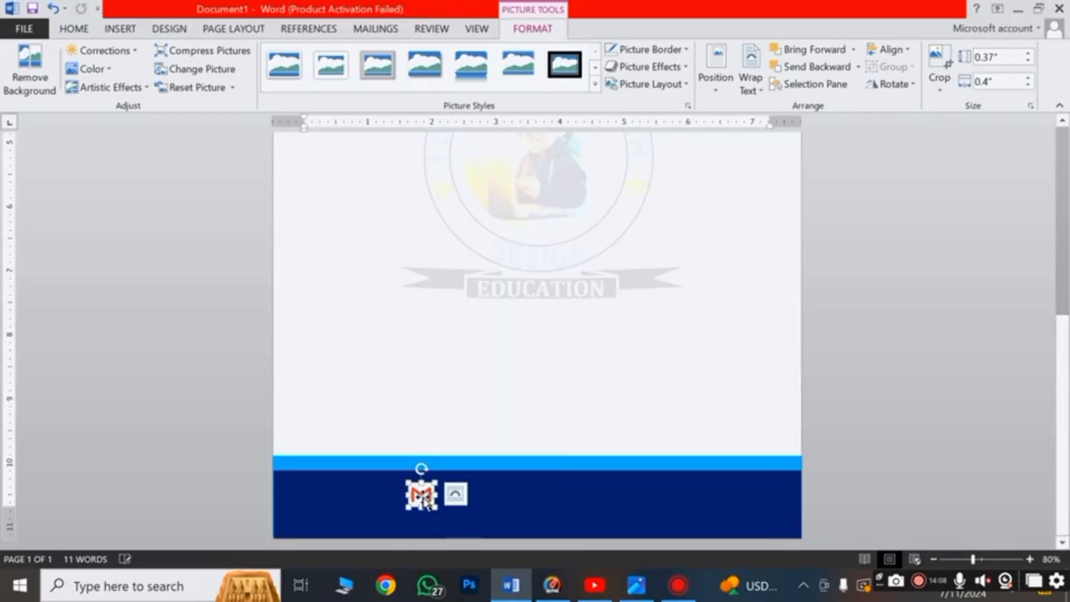
click(688, 442)
scroll(688, 442, up, 10)
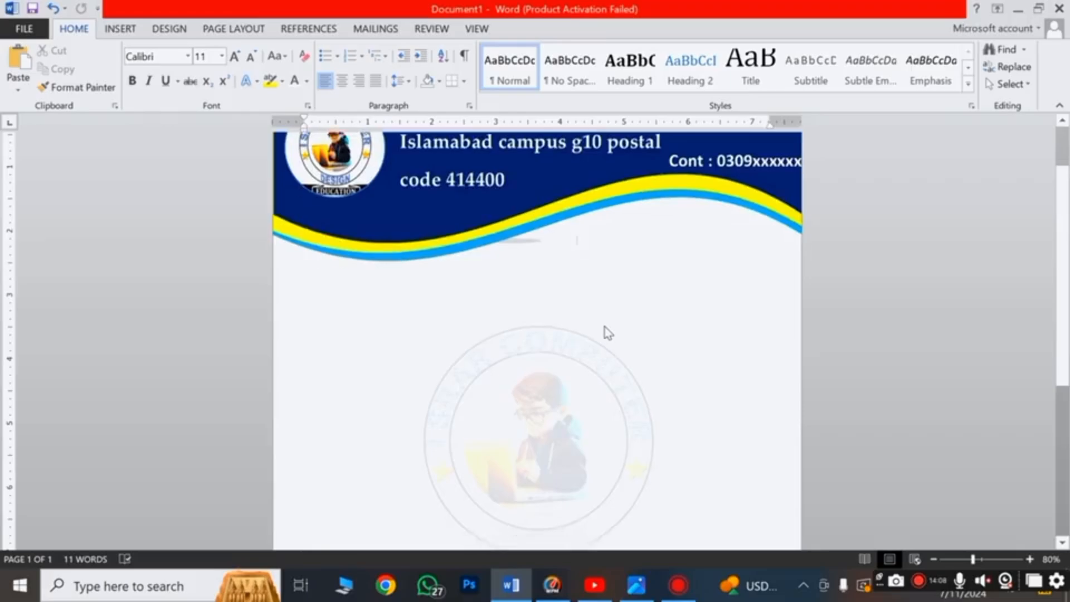
ctrl+scroll(606, 333, down, 1)
ctrl+scroll(607, 333, down, 3)
click(120, 29)
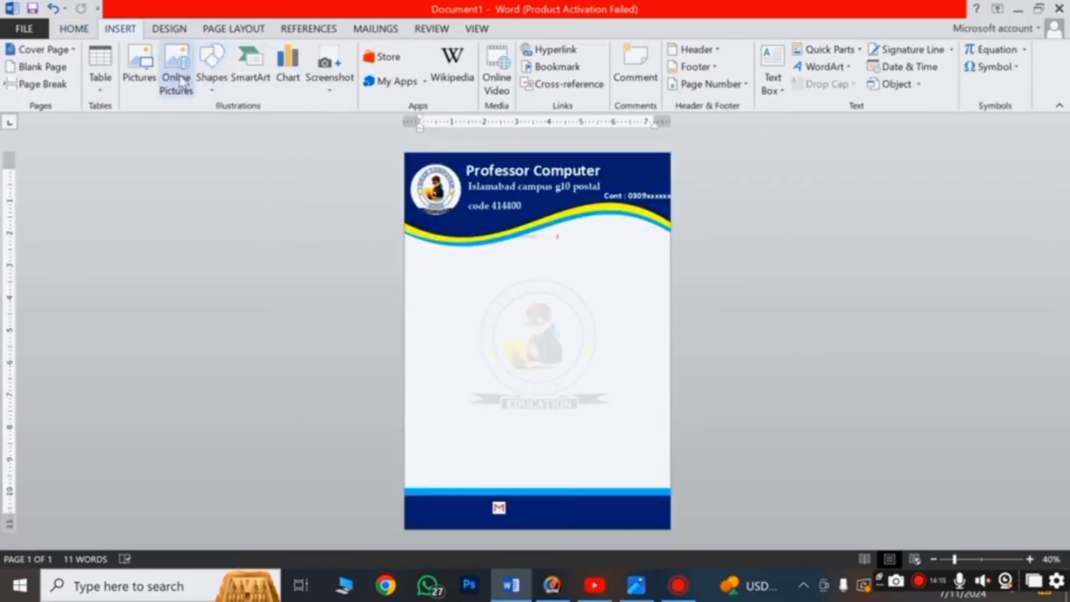
Insert the website globe logo at the page's bottom-left position
click(139, 69)
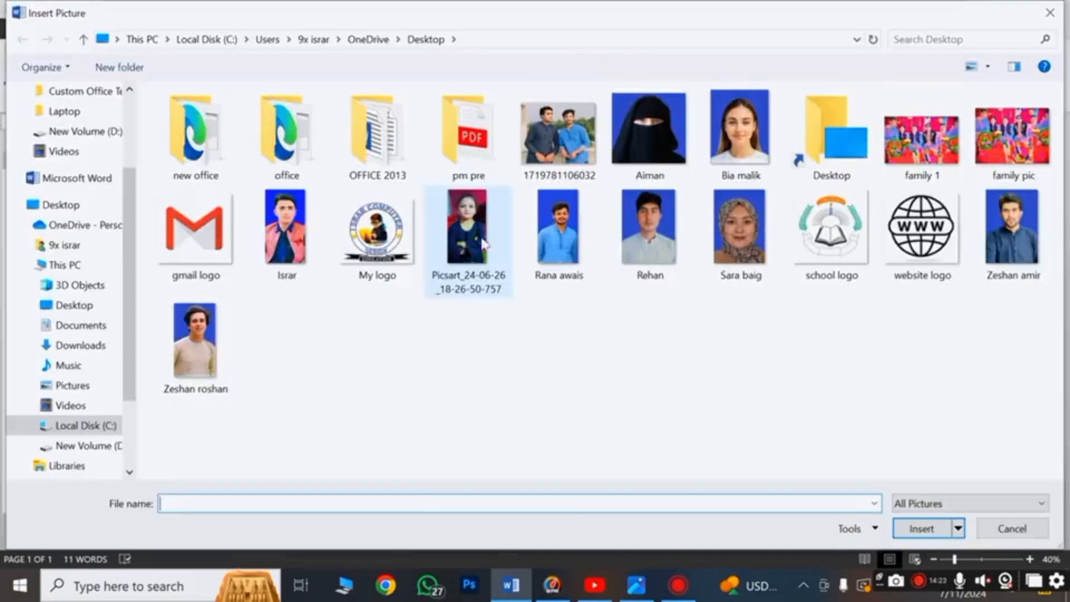
double_click(925, 229)
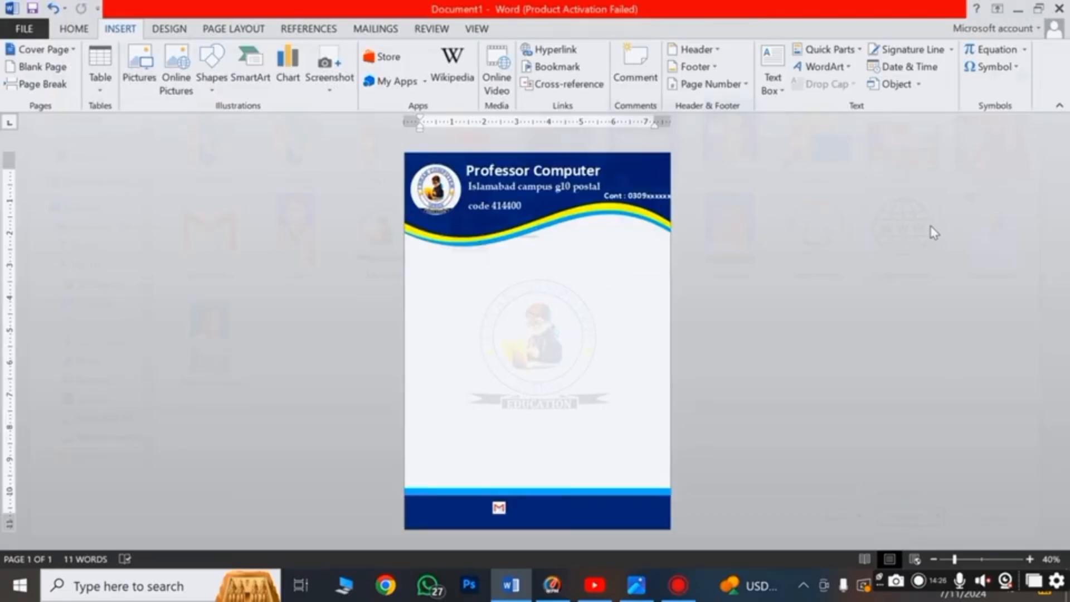
click(716, 67)
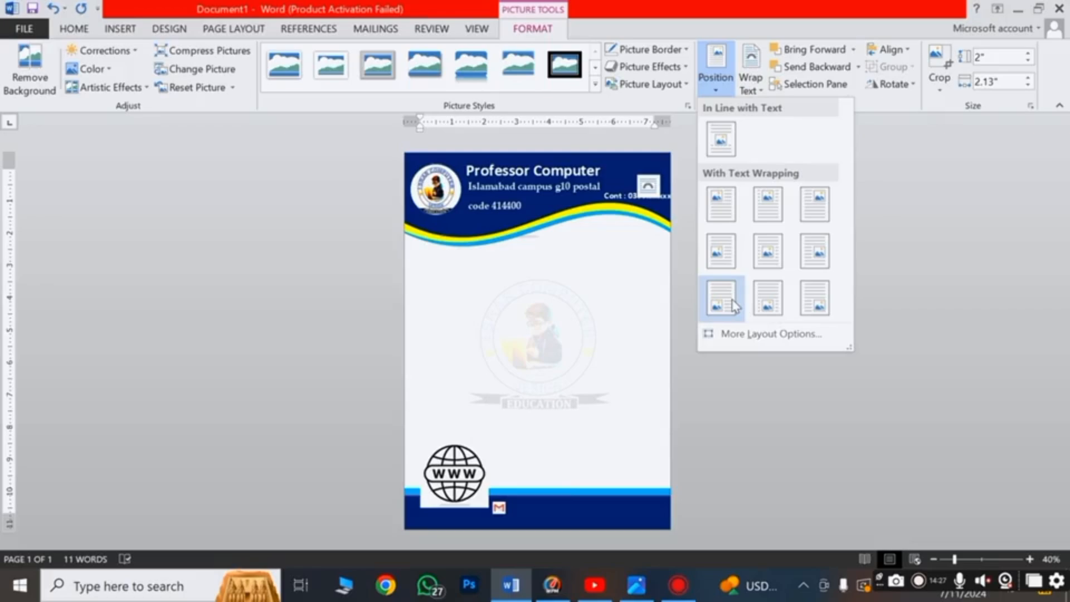
click(733, 305)
Size the globe icon to 0.5 inch and move it beneath the Gmail icon
click(995, 57)
text(0.5)
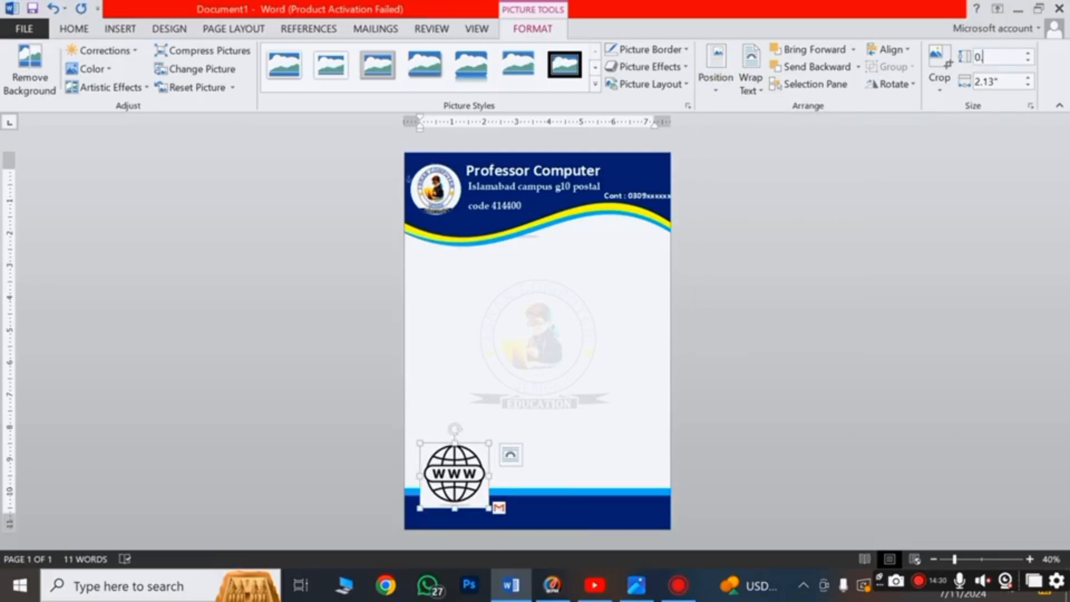
click(1006, 83)
text(0)
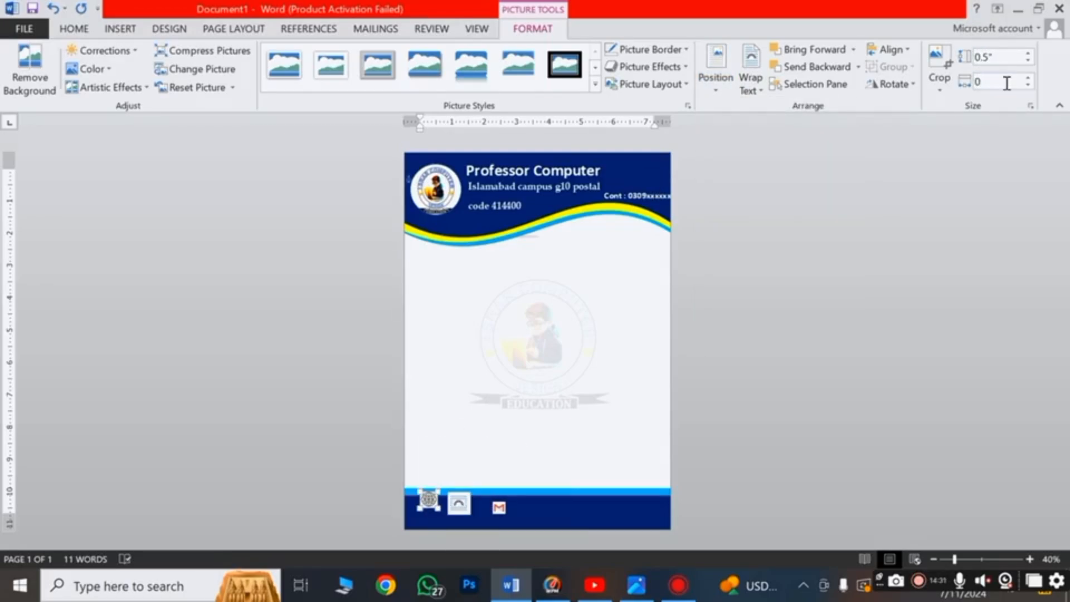
text(.5)
scroll(487, 482, up, 2)
key(Return)
scroll(408, 506, up, 5)
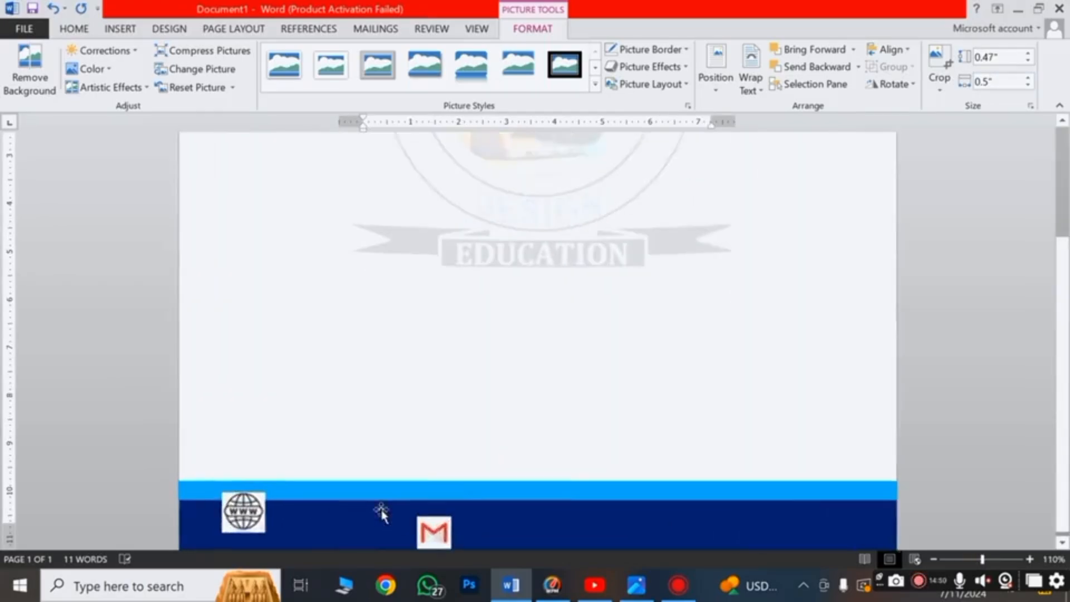
drag(240, 457, 448, 515)
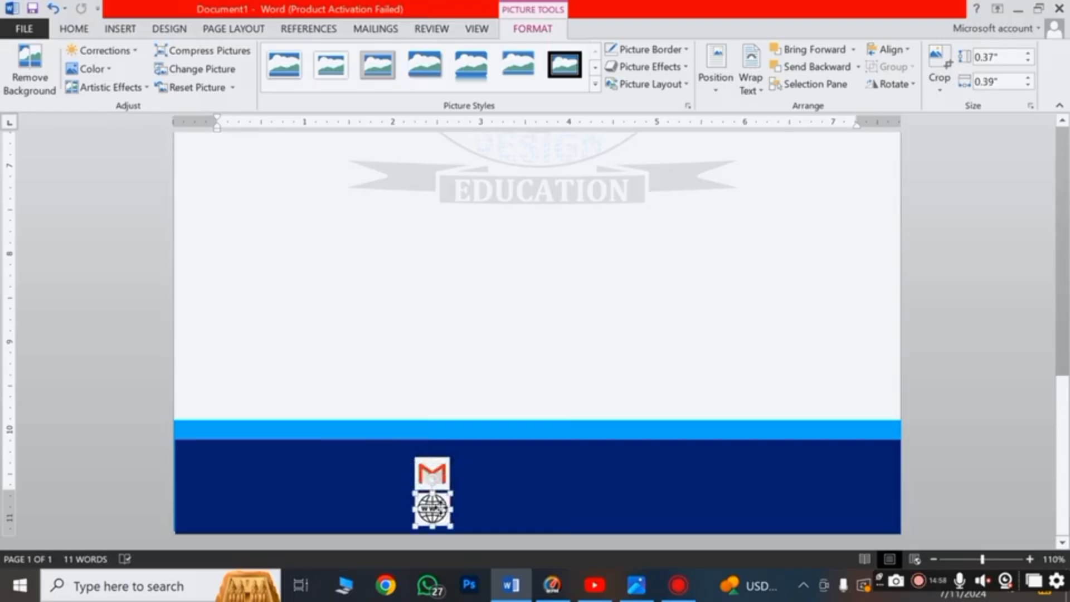
click(491, 485)
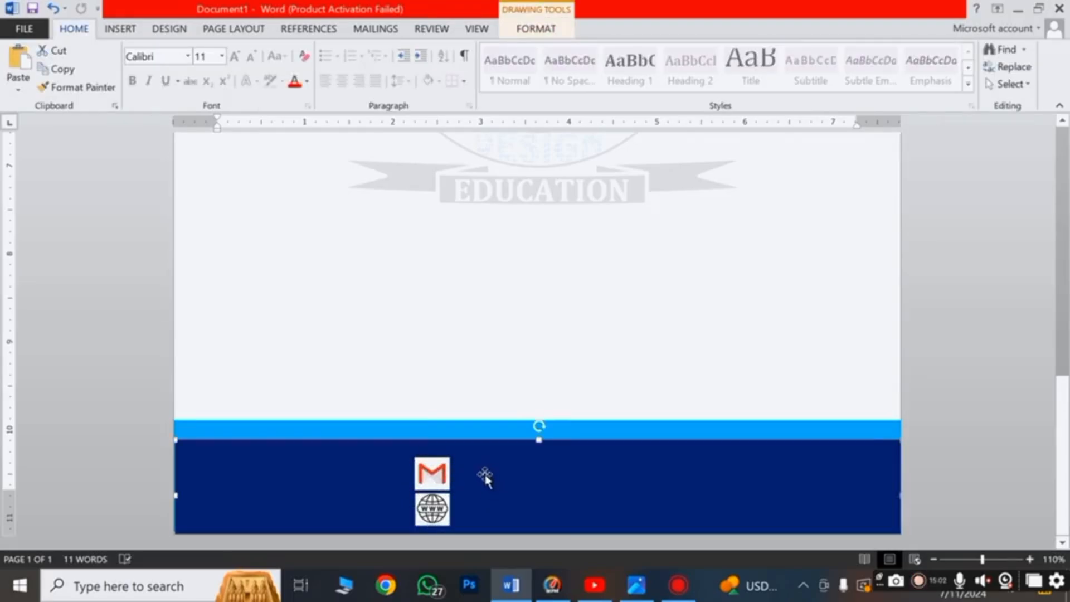
Drag the contact-number text box from the header down to just above the navy footer
scroll(490, 484, down, 5)
scroll(488, 476, down, 4)
scroll(506, 322, up, 6)
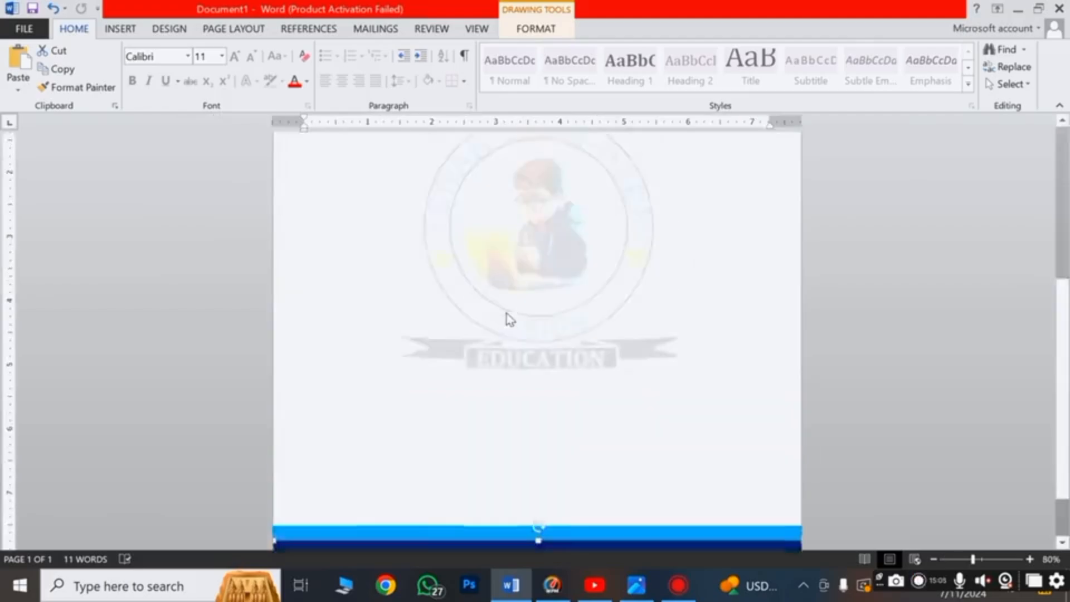
scroll(505, 316, up, 5)
click(712, 230)
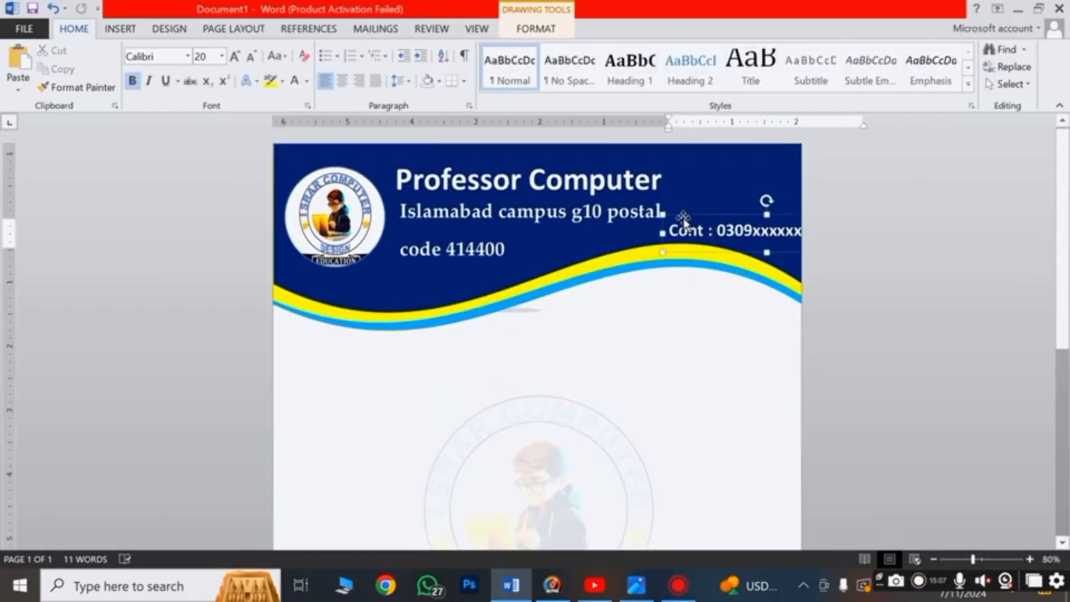
drag(685, 215, 579, 482)
drag(567, 585, 555, 504)
scroll(551, 447, down, 3)
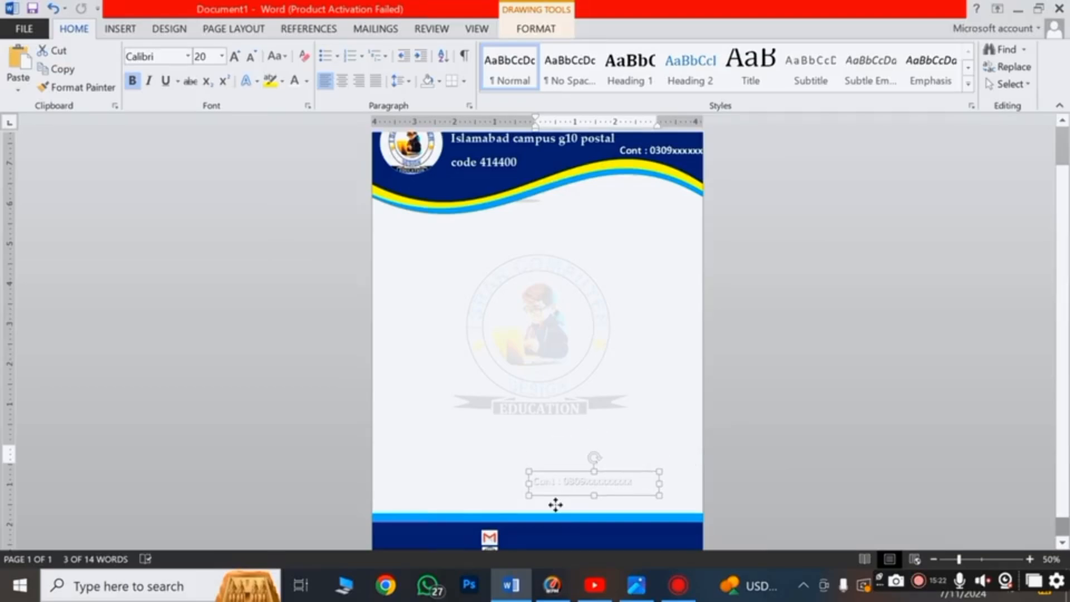
Replace the footer text box contents with the Gmail contact address and nudge it into place
drag(556, 504, 535, 514)
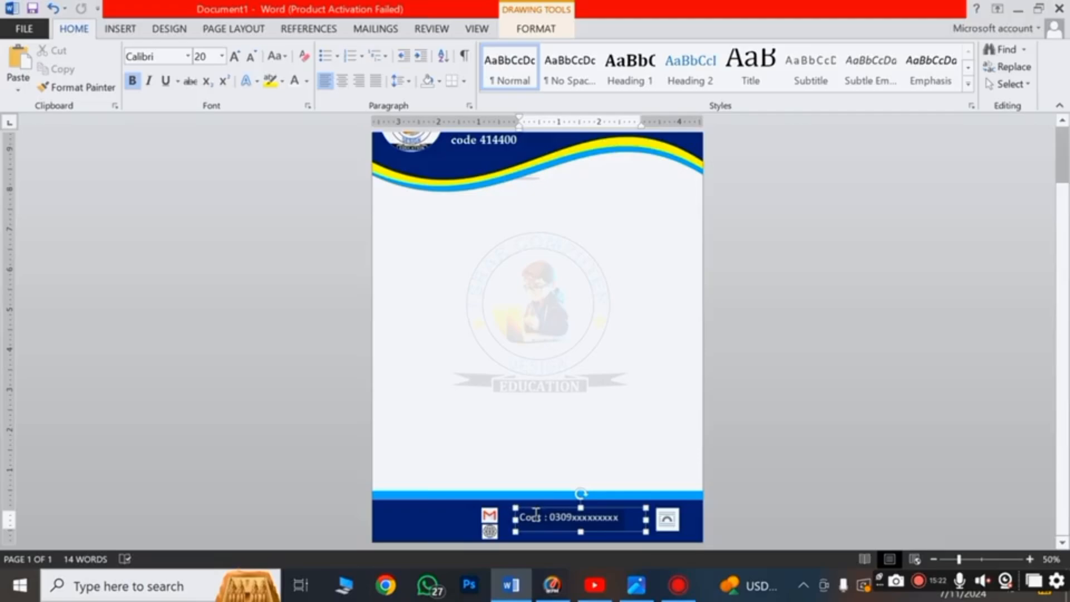
triple_click(536, 514)
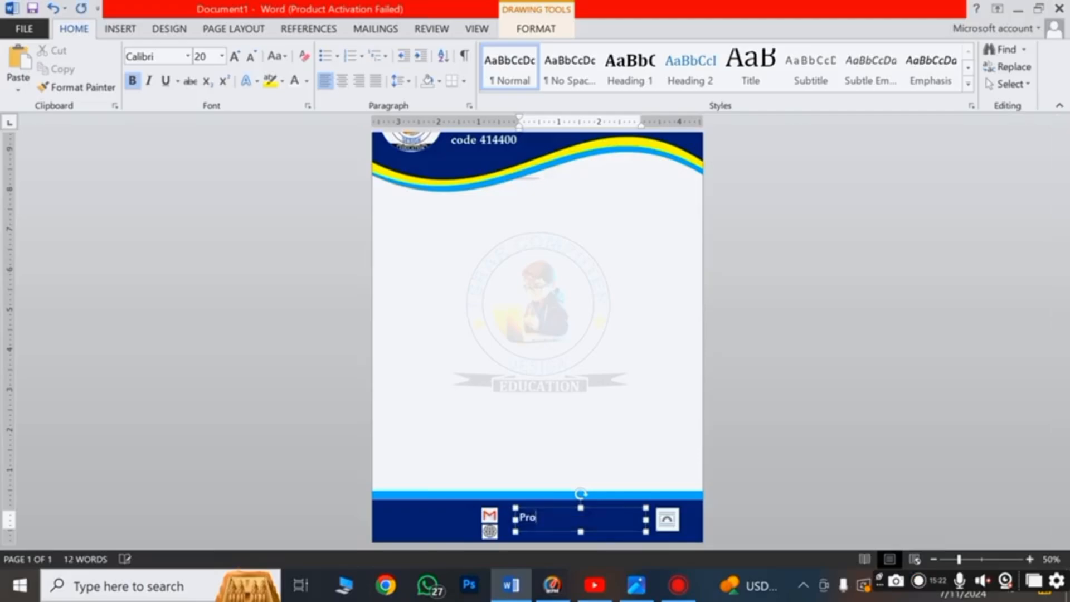
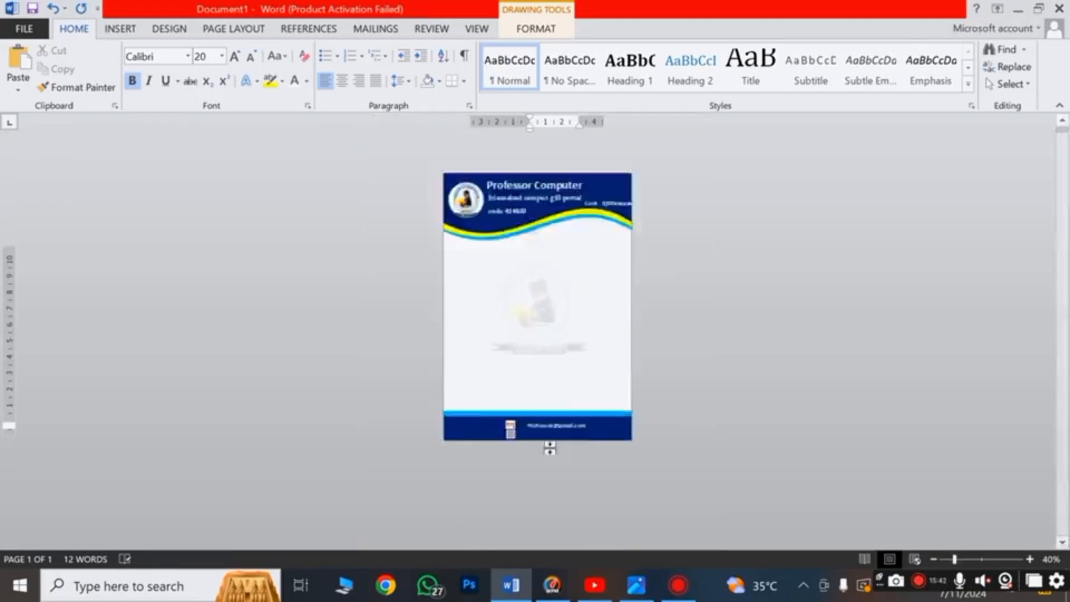
scroll(547, 446, up, 11)
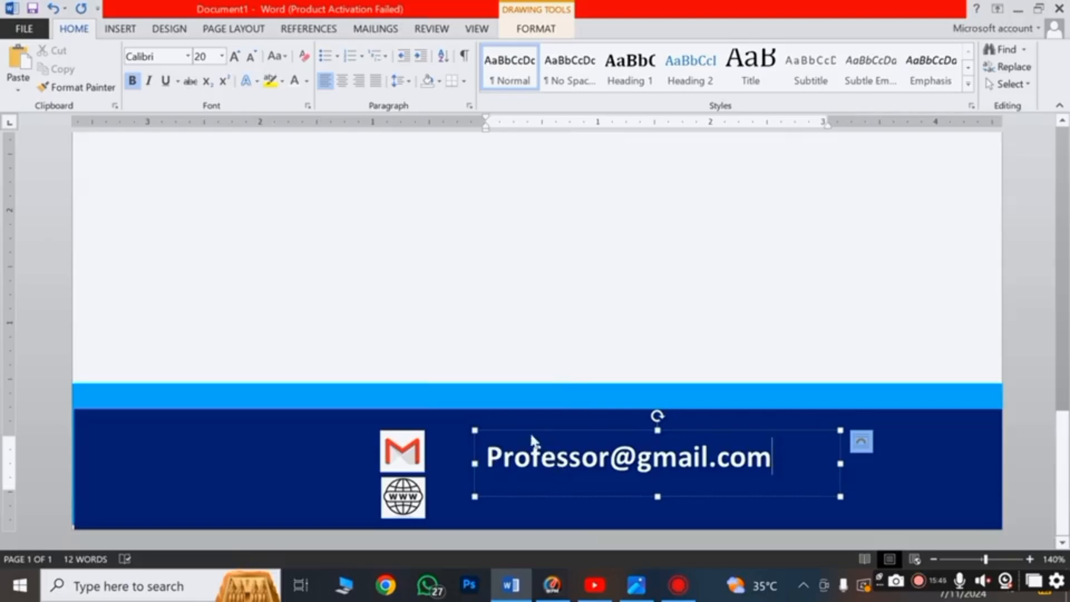
drag(525, 432, 504, 424)
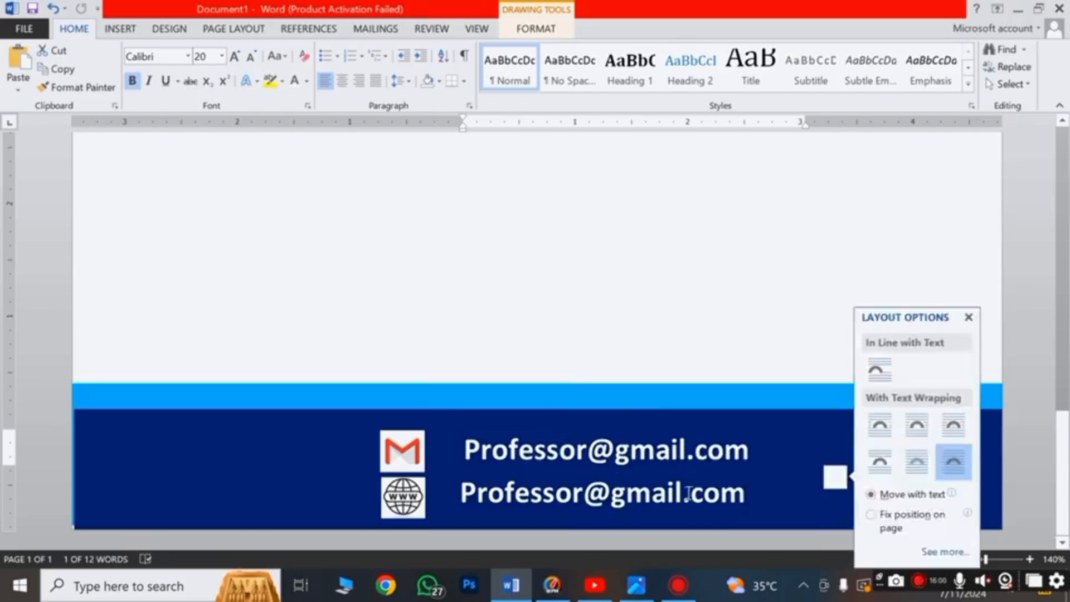
click(759, 498)
drag(760, 498, 489, 513)
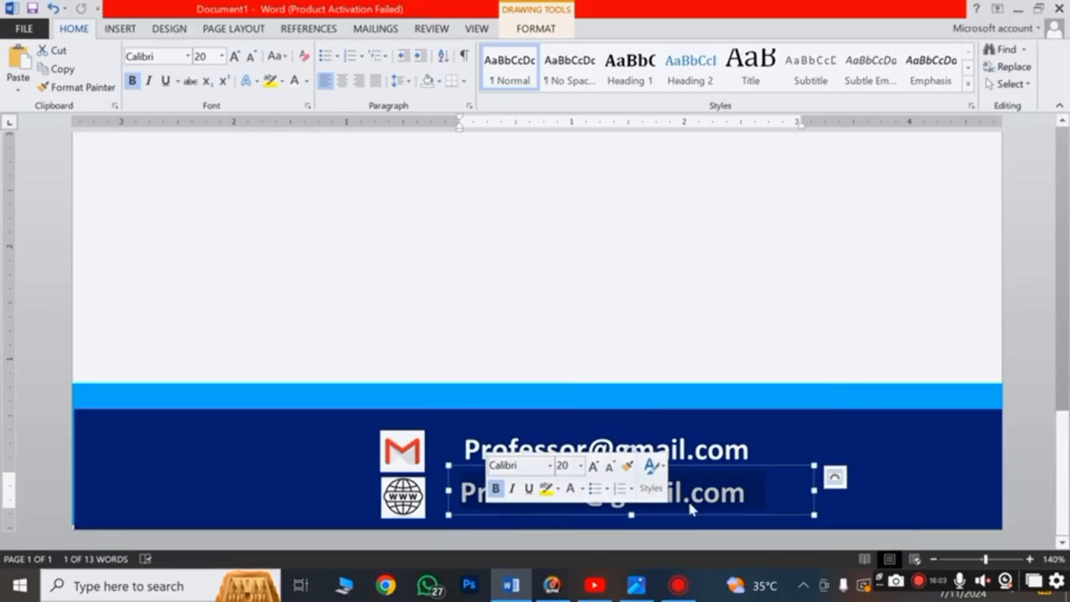
text(www)
text(.)
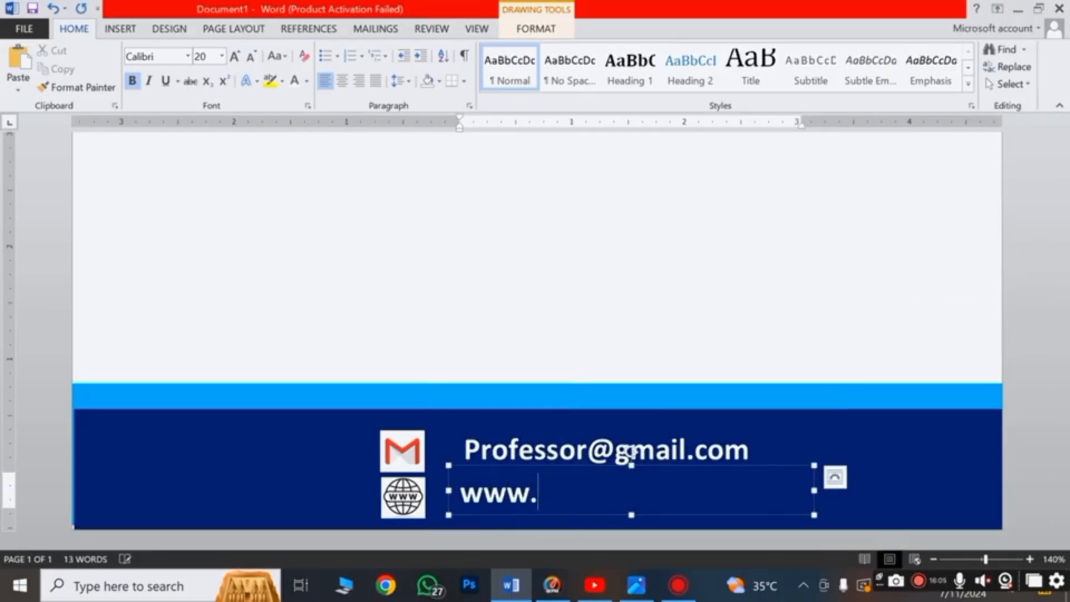
text(Comp)
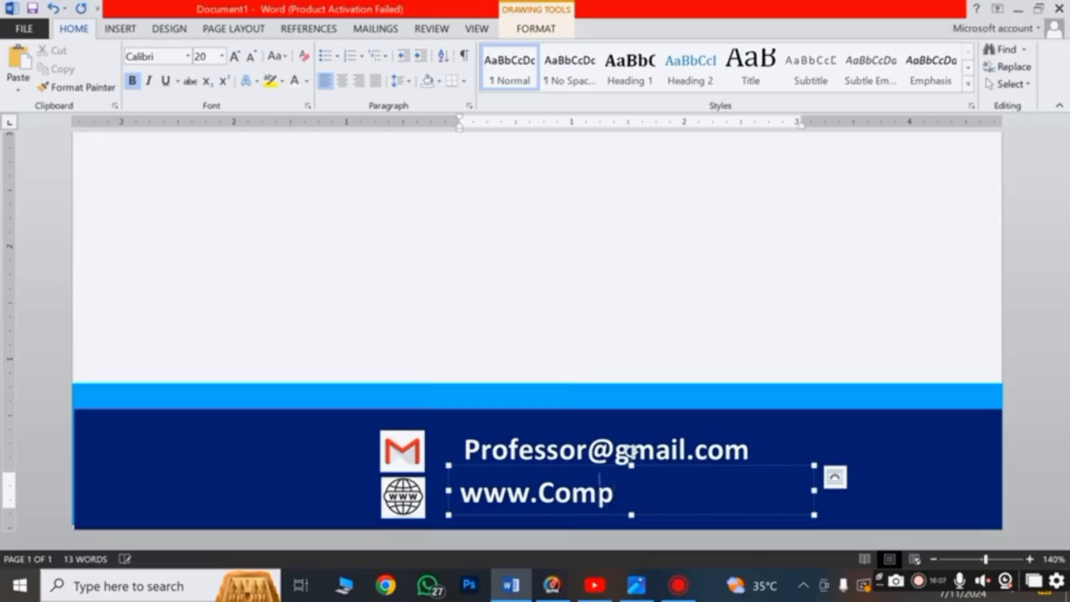
text(uter.com)
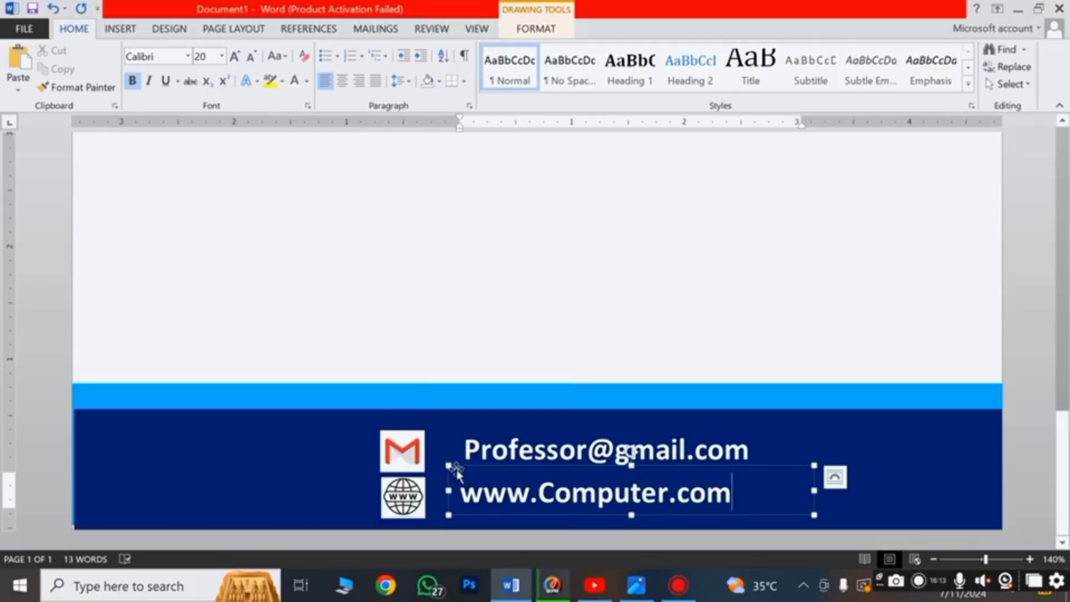
drag(451, 465, 461, 464)
Pick the Text Box tool from the Insert options to draw a new box
click(998, 317)
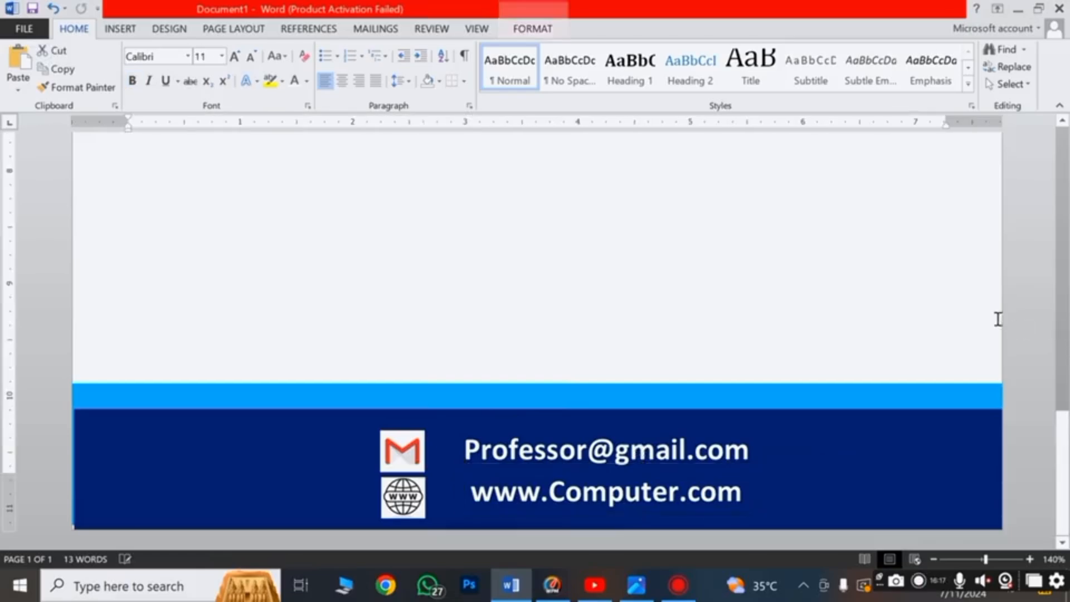
scroll(997, 317, down, 10)
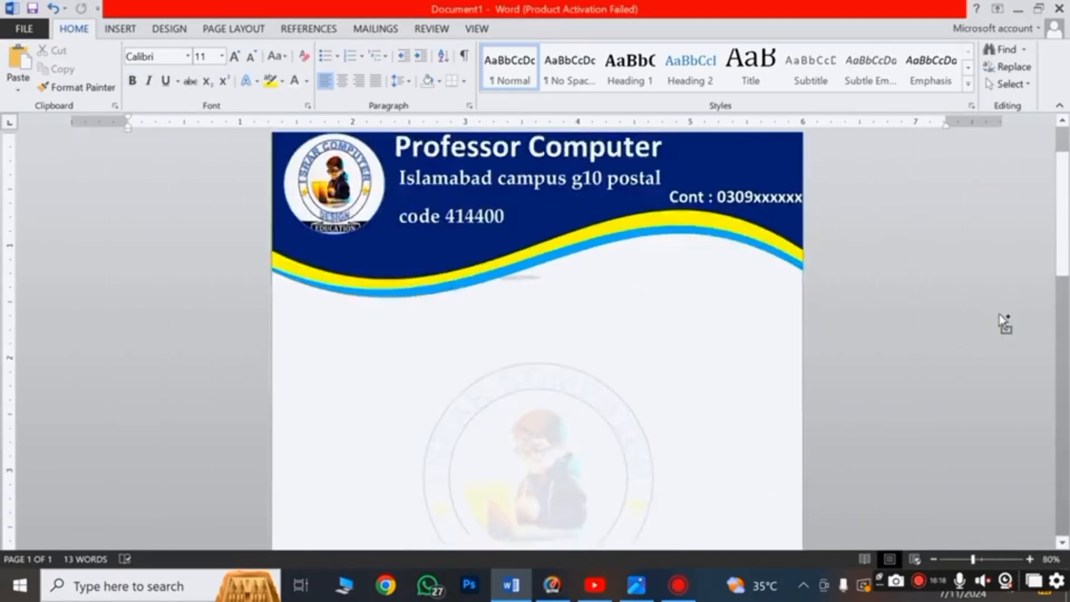
click(120, 29)
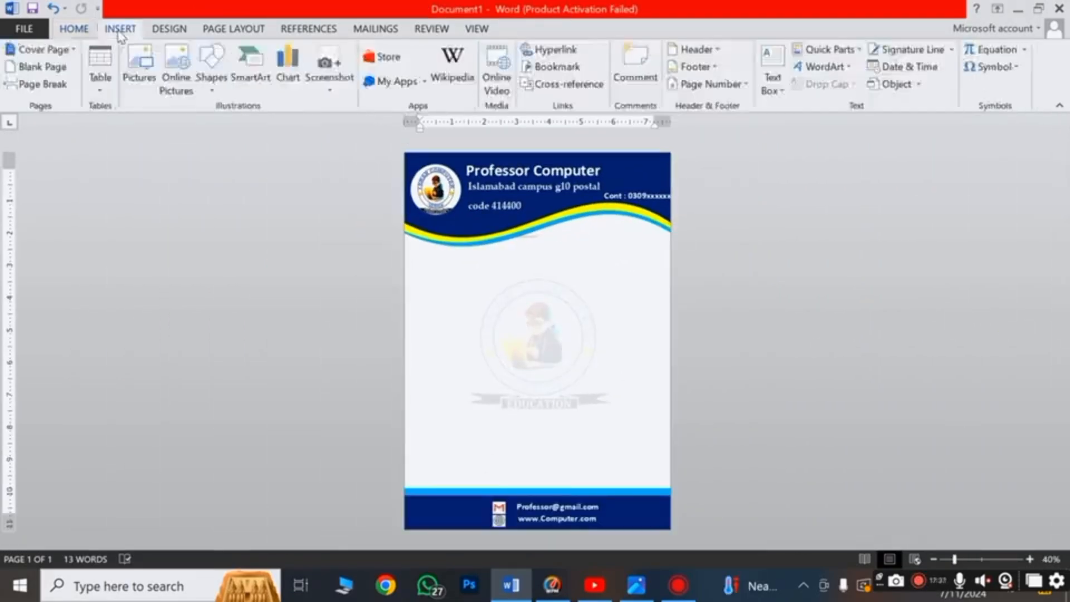
click(144, 63)
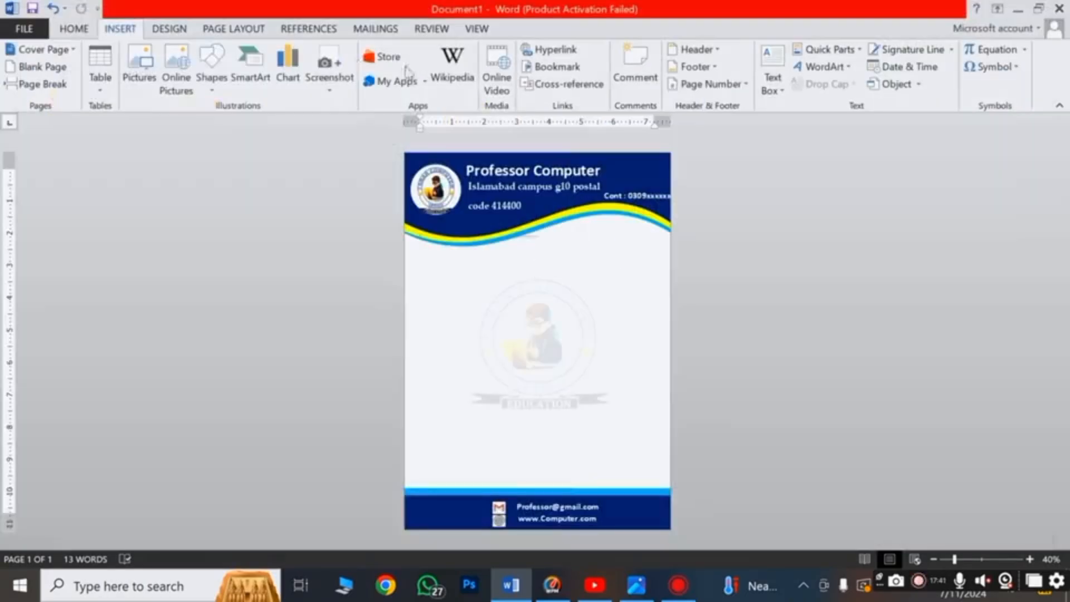
click(211, 73)
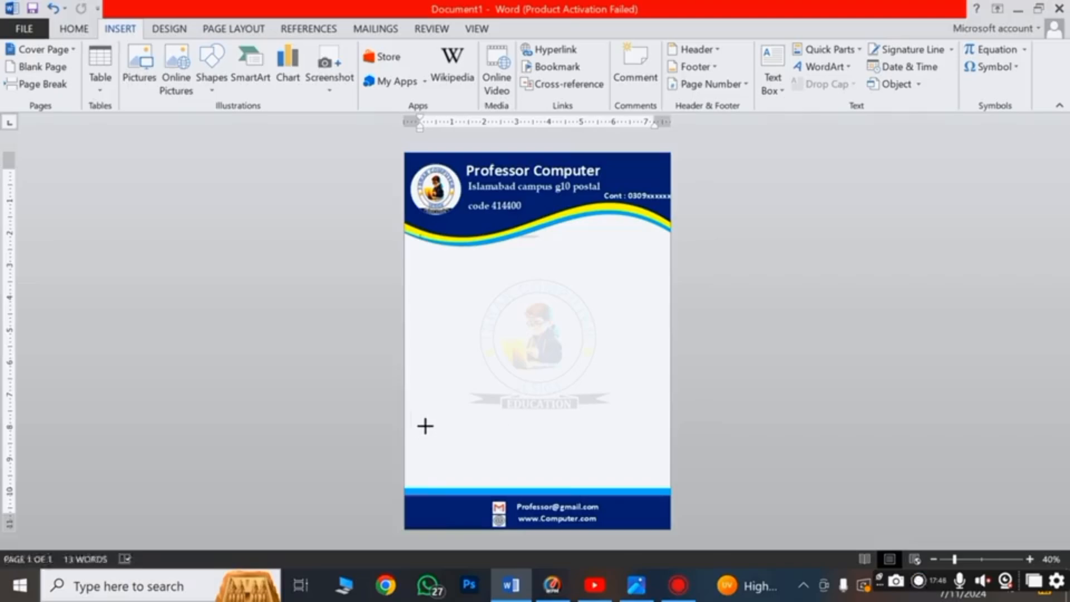
Draw an outline-free text box above the footer, type the Professor Computer name line, and centre it
mouse_move(421, 426)
mouse_down()
mouse_move(657, 469)
mouse_move(661, 479)
mouse_up()
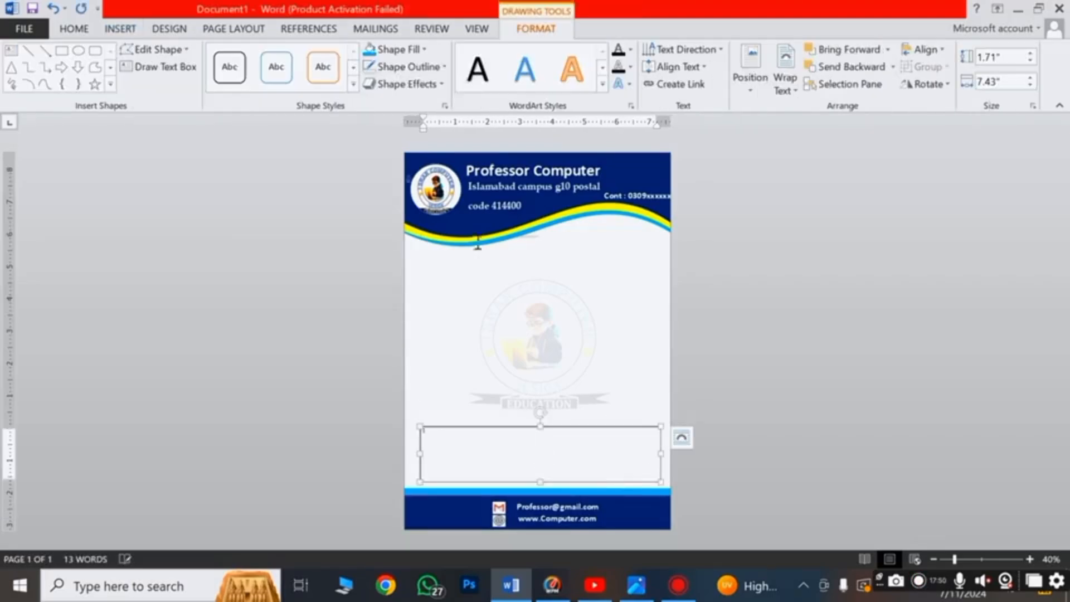
click(408, 67)
click(395, 205)
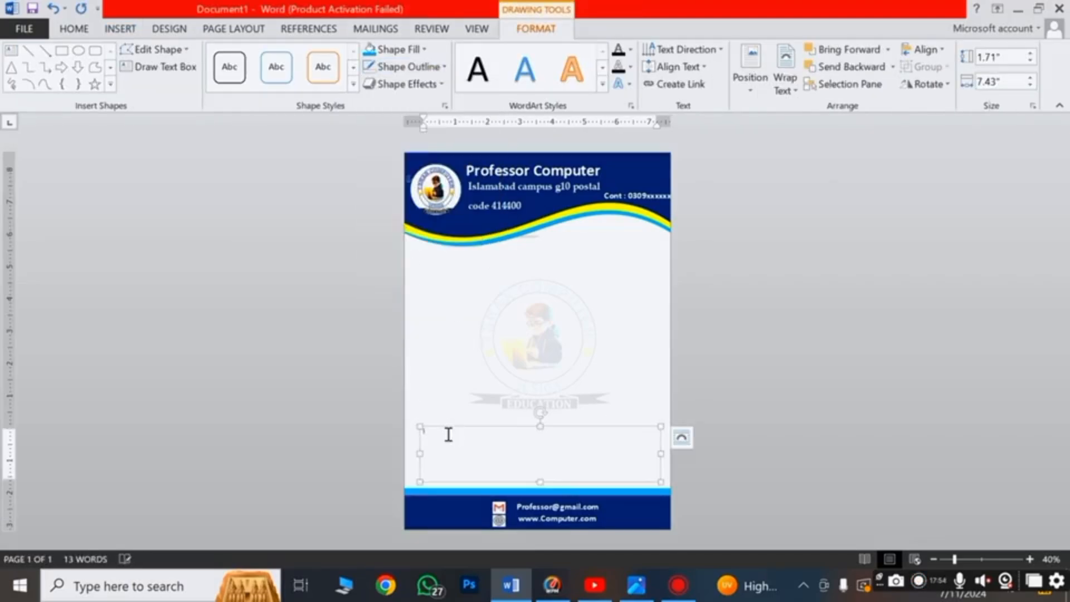
right_click(444, 444)
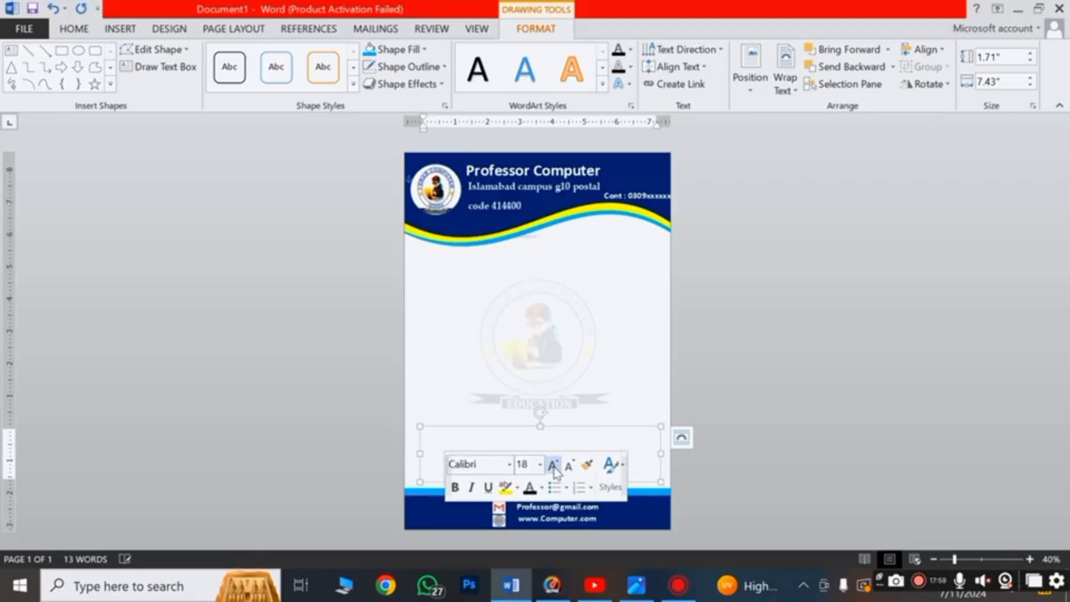
text(P)
text(rof)
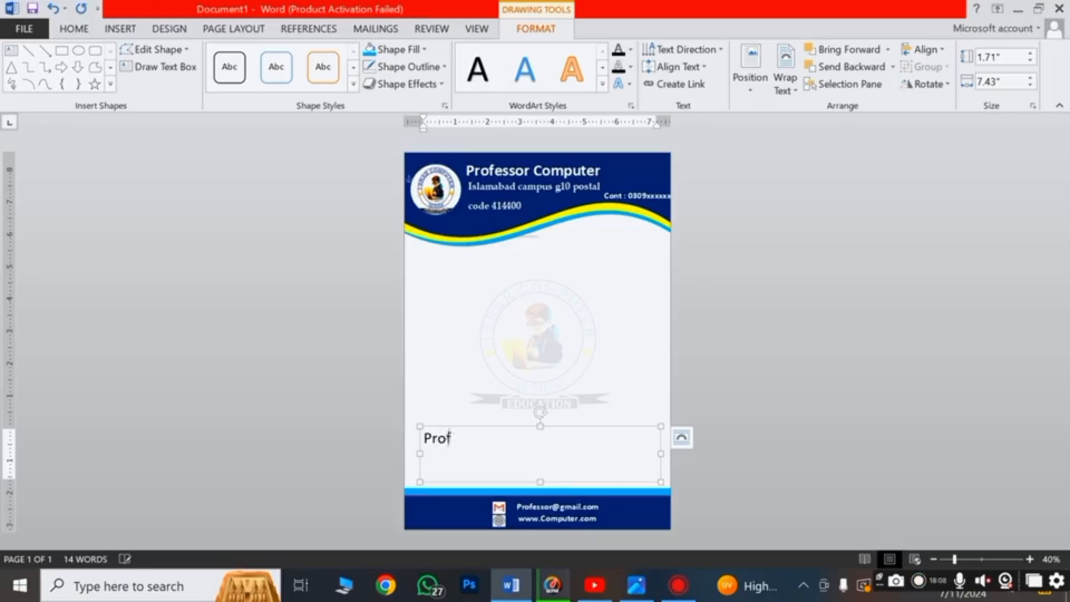
text(essor comp)
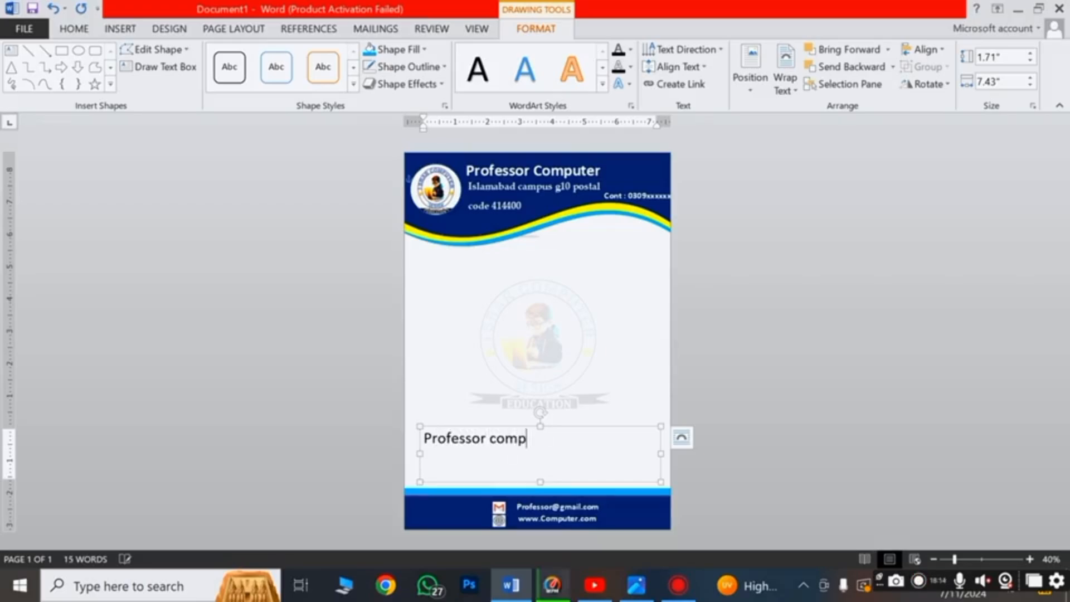
text(uter isr)
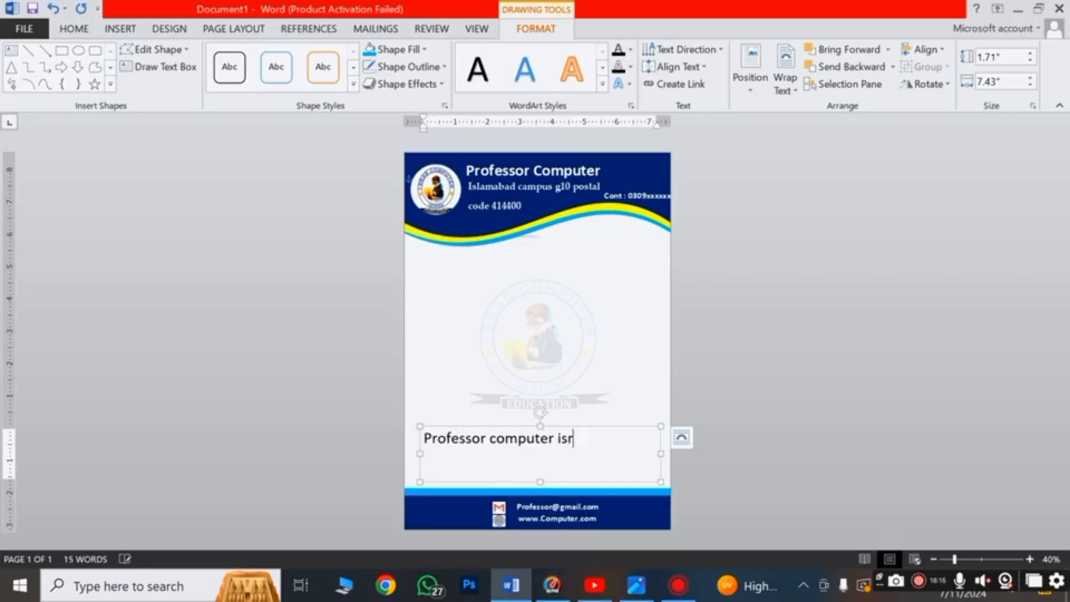
text(ar)
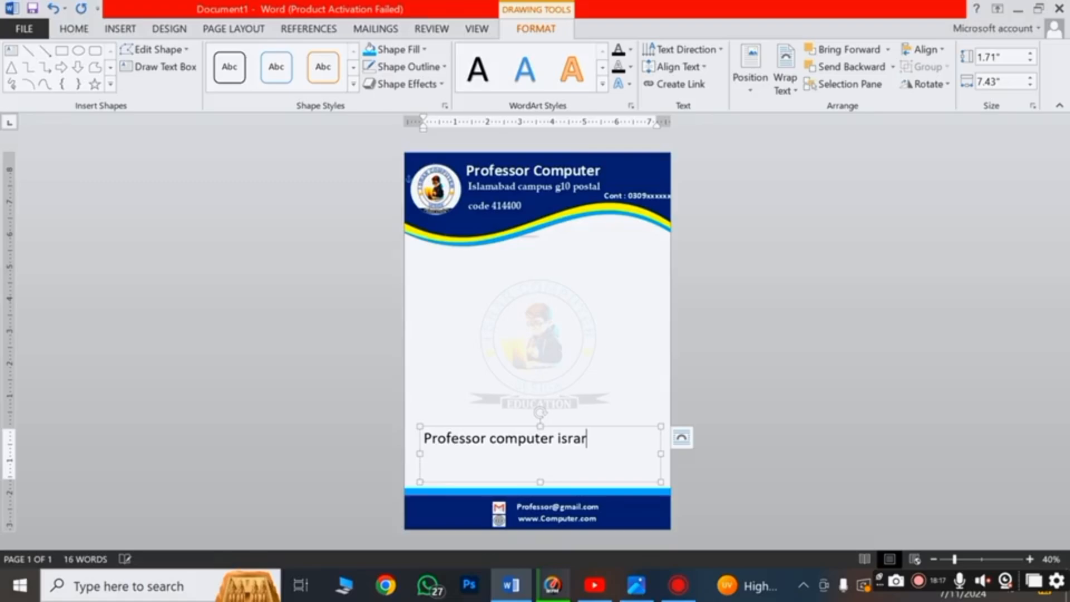
drag(476, 427, 508, 446)
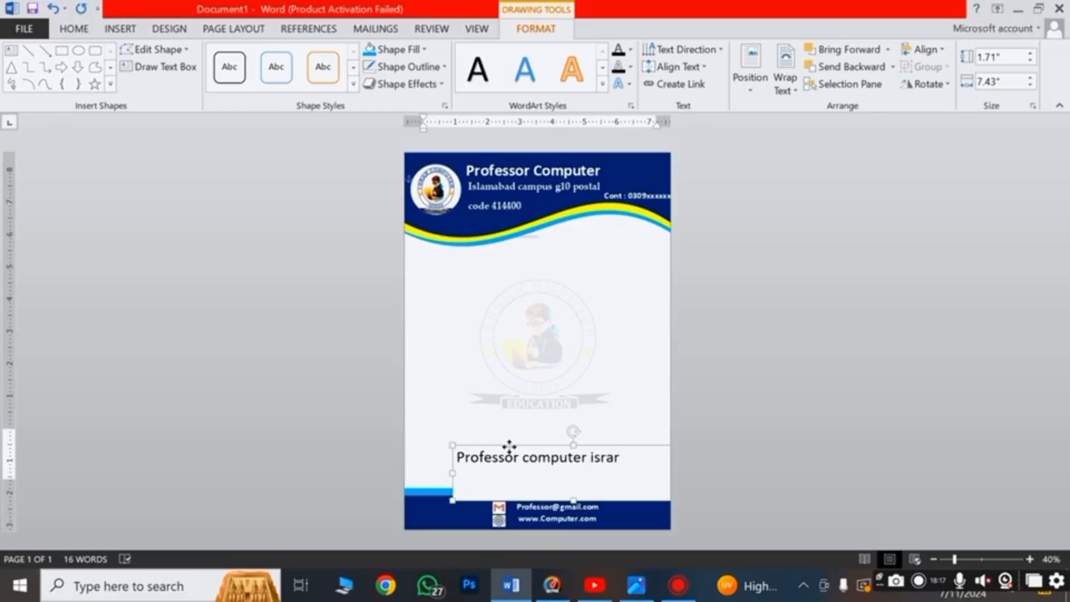
click(705, 295)
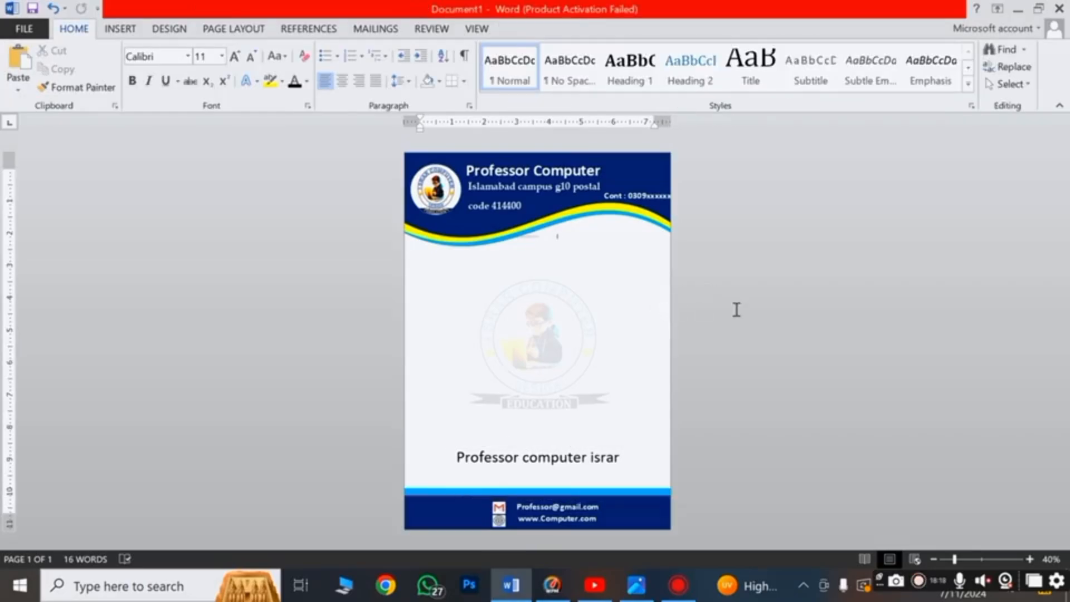
Check the finished page, then open the print preview with Ctrl+P
scroll(736, 310, down, 2)
scroll(736, 309, up, 1)
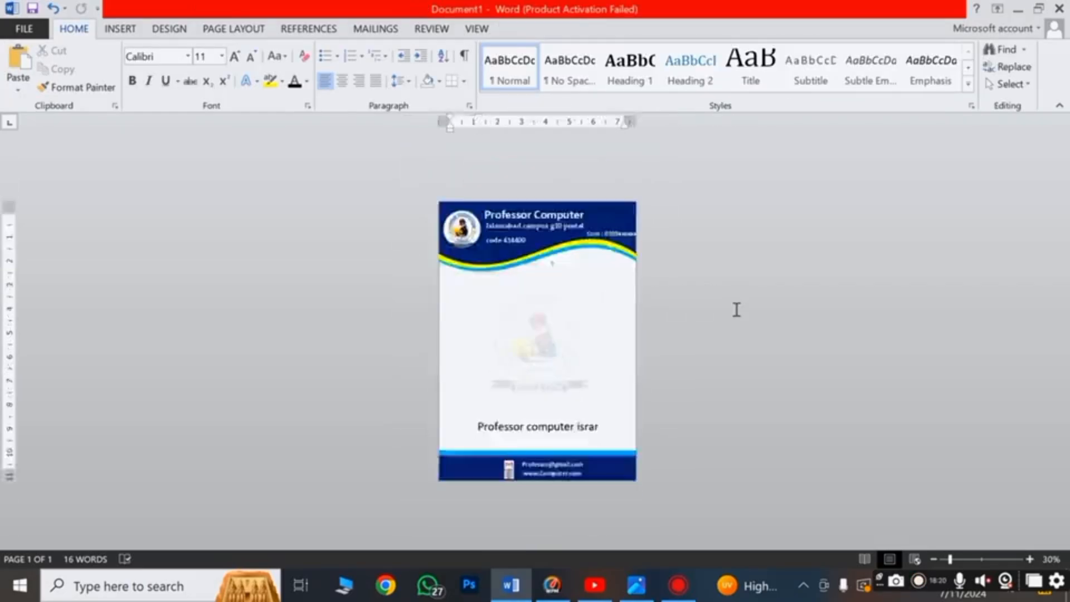
scroll(736, 309, up, 1)
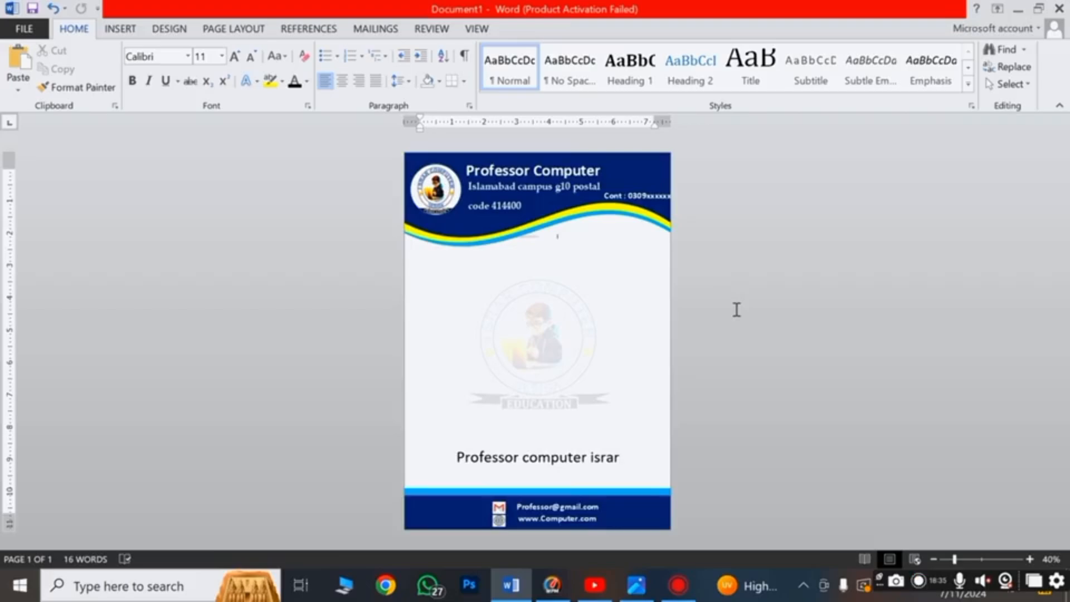
scroll(736, 309, up, 1)
scroll(736, 309, down, 1)
scroll(736, 310, down, 2)
scroll(736, 309, up, 3)
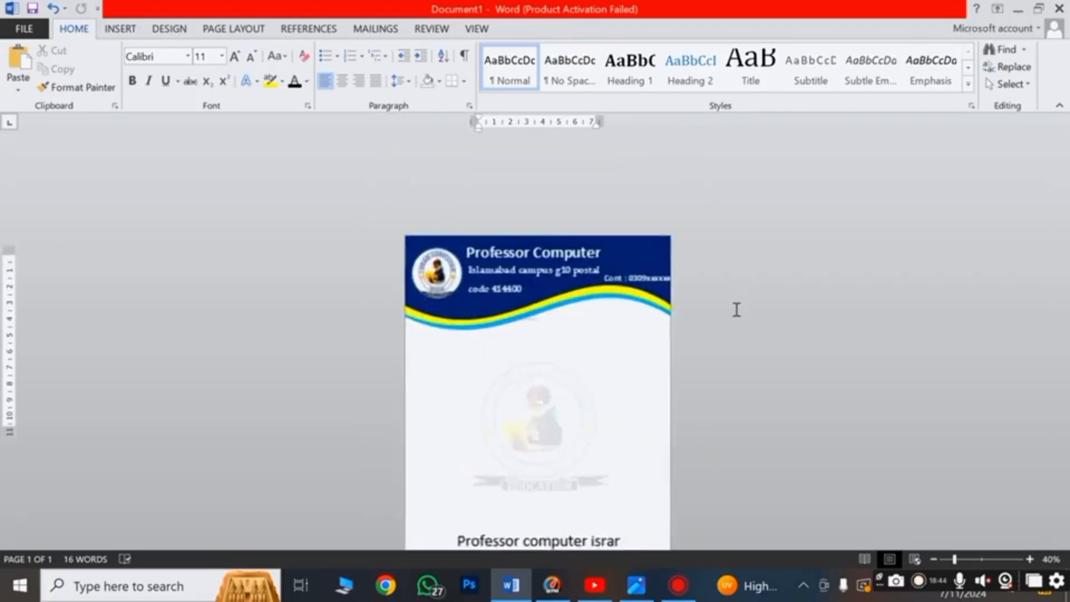
scroll(736, 310, down, 1)
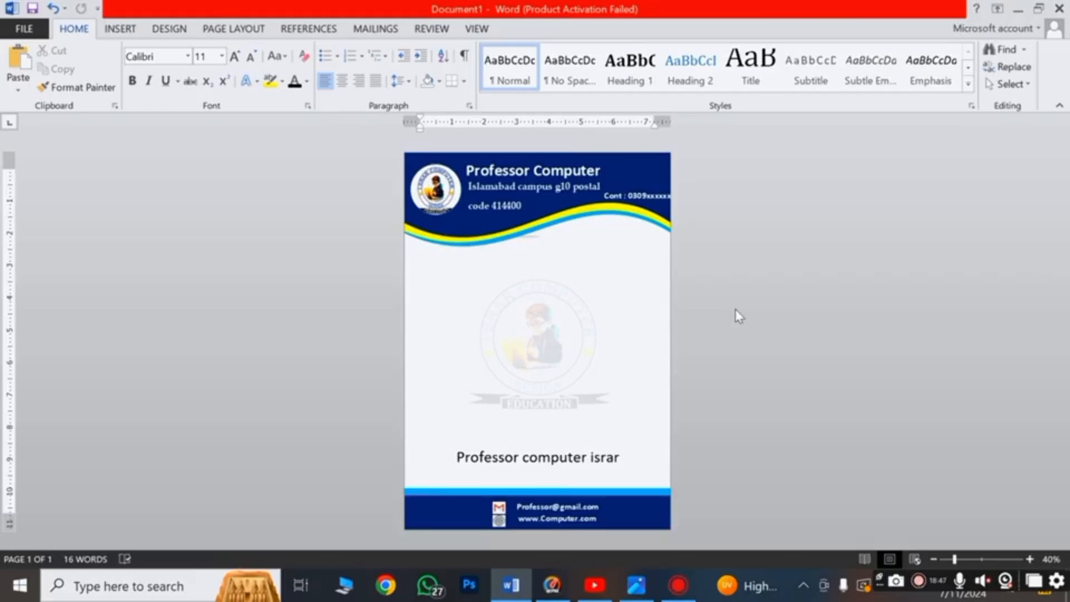
key(ctrl+p)
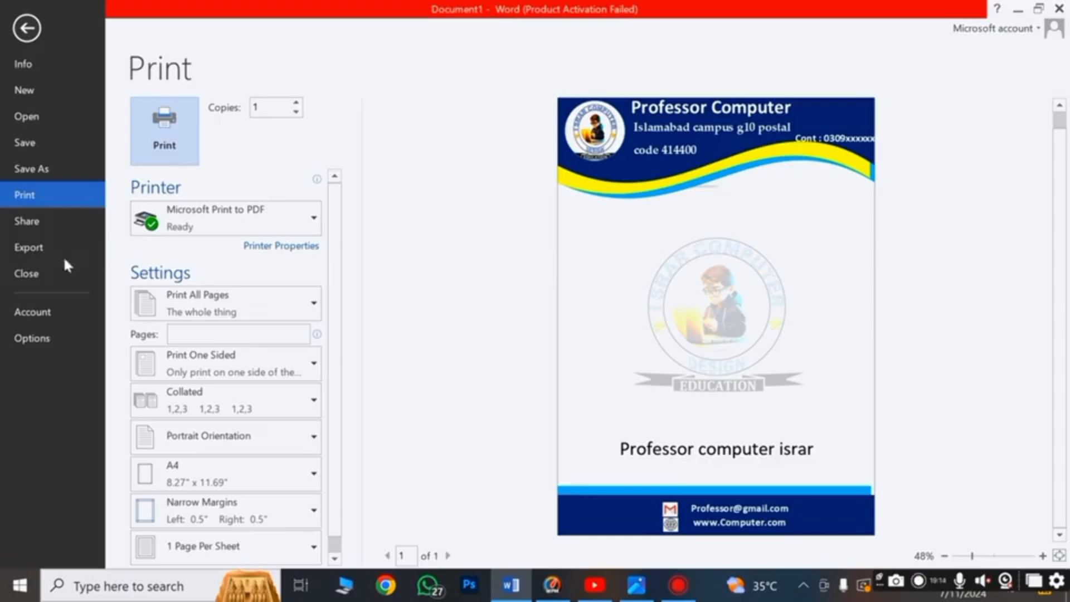
Save the letterhead as a PDF named 'Letter head design'
click(35, 163)
click(192, 170)
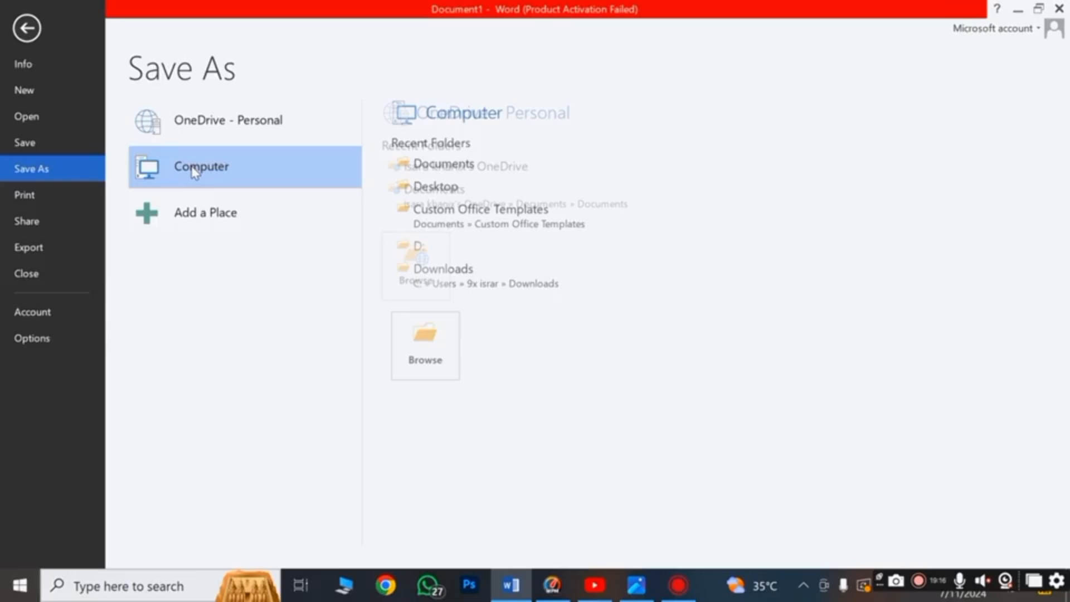
click(194, 171)
text(Let)
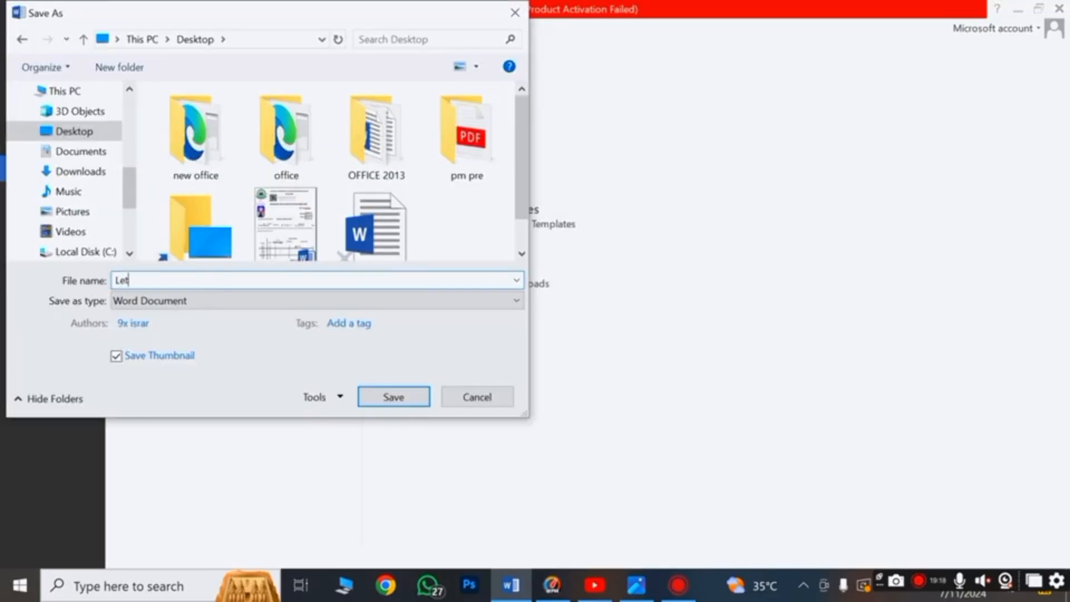
text(ter head design)
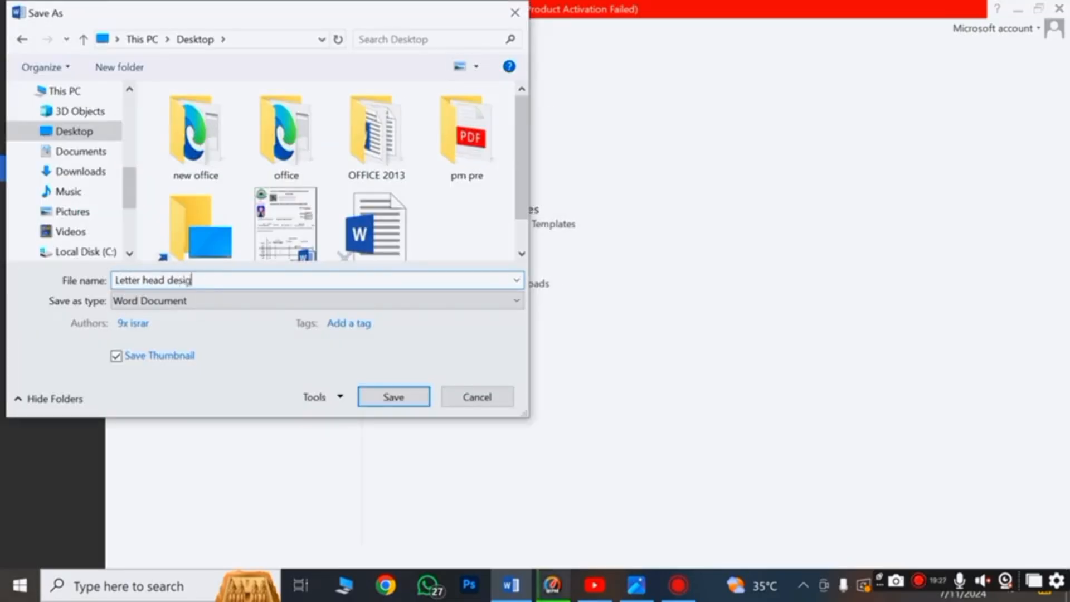
click(208, 301)
click(173, 399)
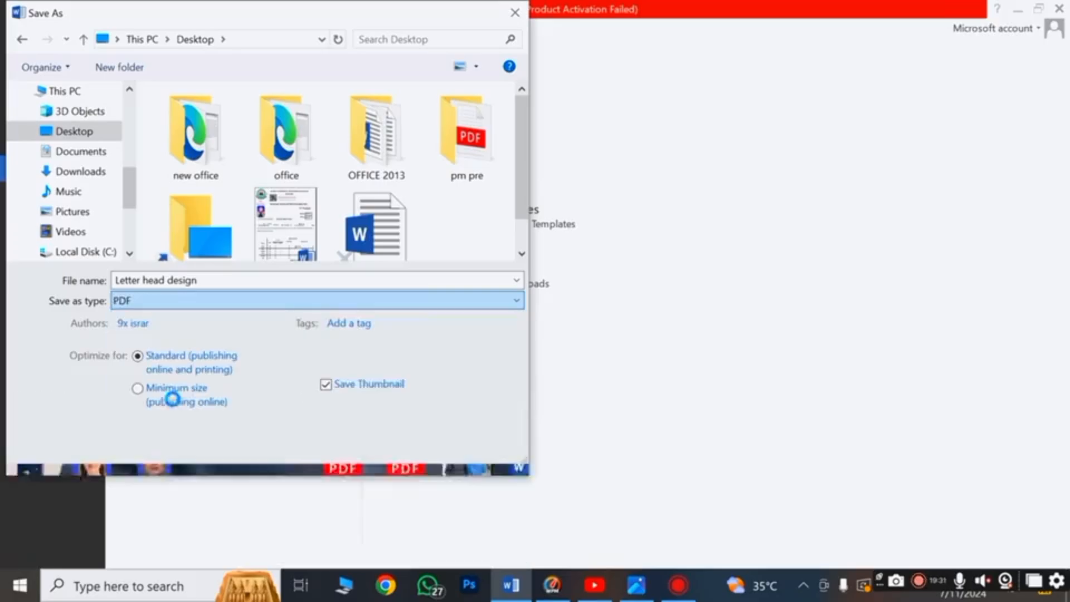
click(392, 443)
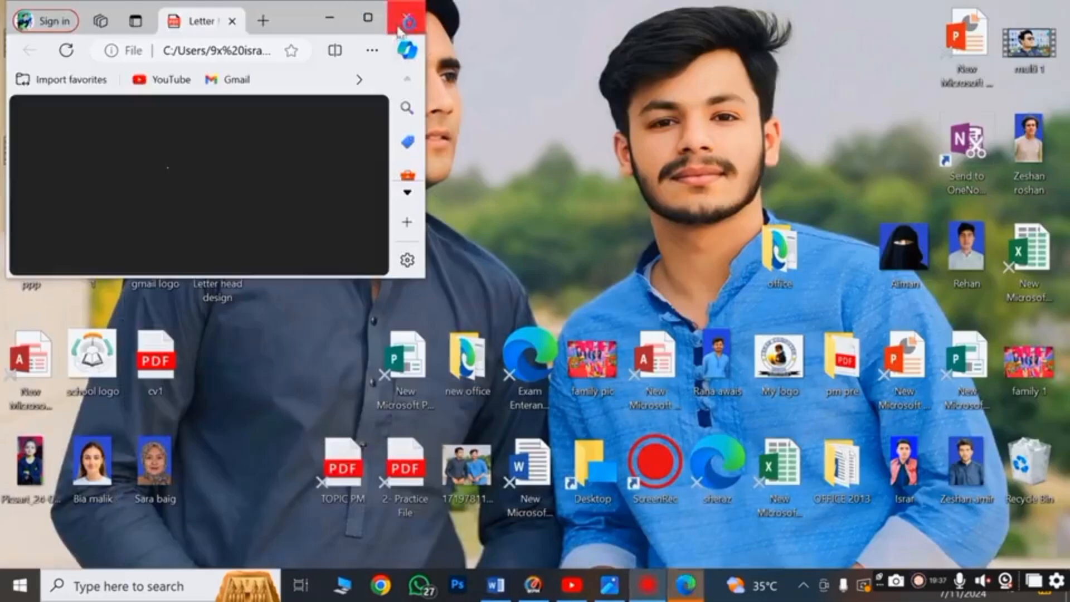
Close the Edge window displaying the 'Letter head design' PDF to return to the desktop
click(406, 12)
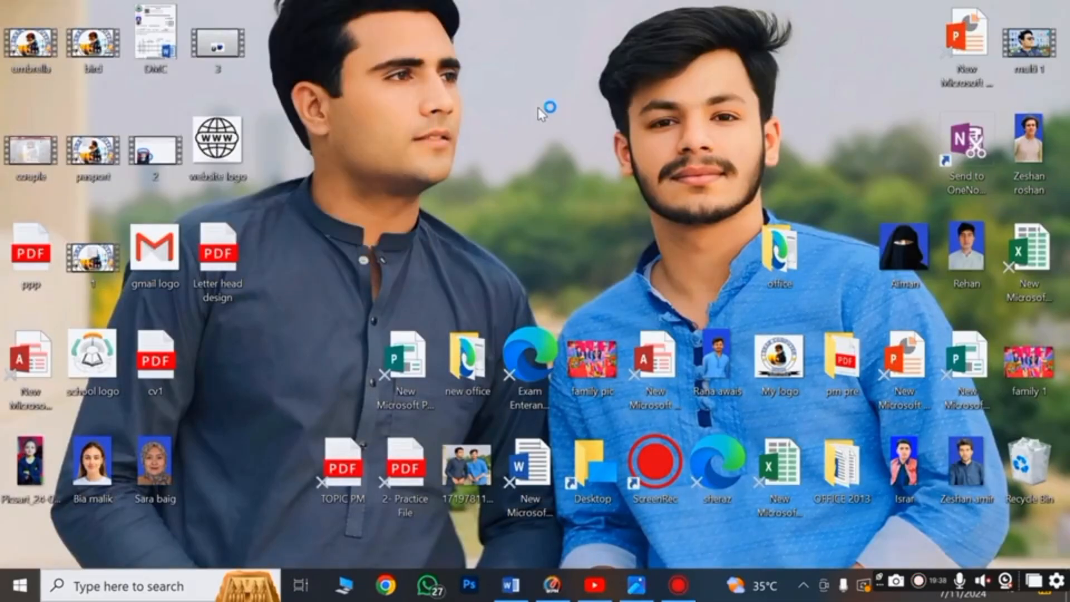